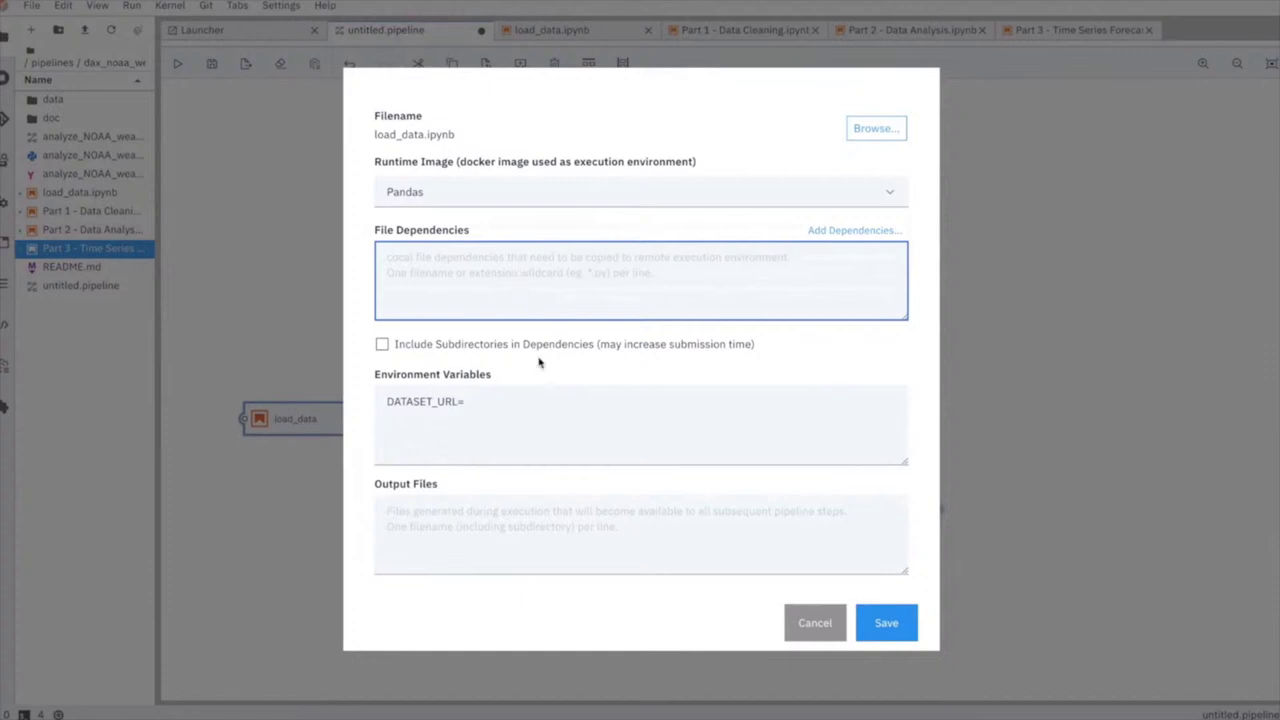
- Copy the dataset download link from the IBM Developer NOAA JFK Airport page and paste it as the DATASET_URL value
{"action": "left_click", "coordinate": [540, 422]}
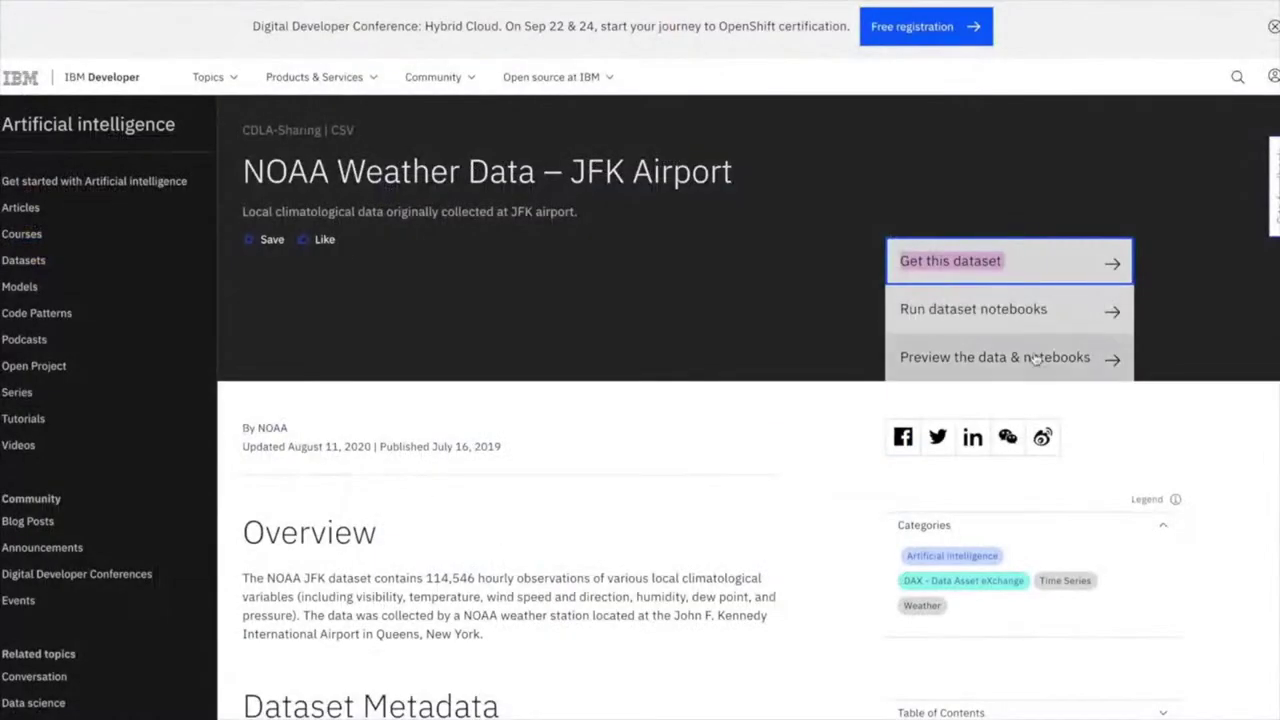
{"action": "right_click", "coordinate": [999, 252]}
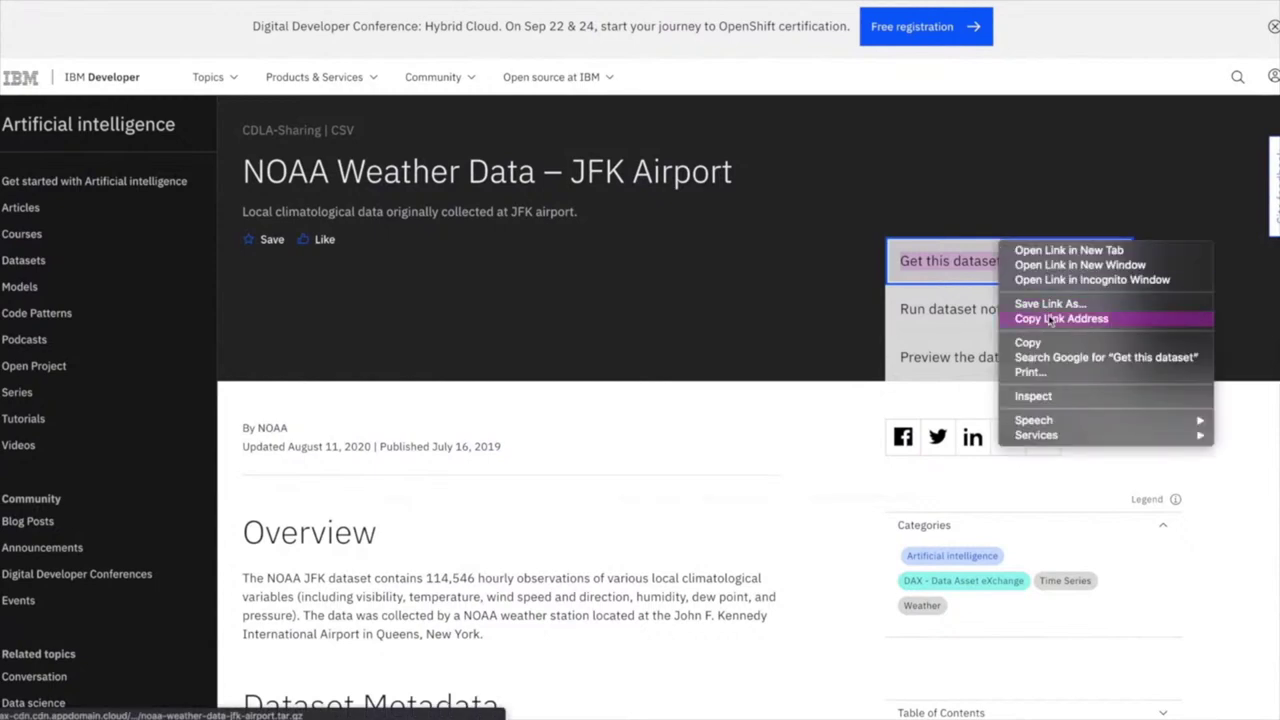
{"action": "left_click", "coordinate": [1057, 318]}
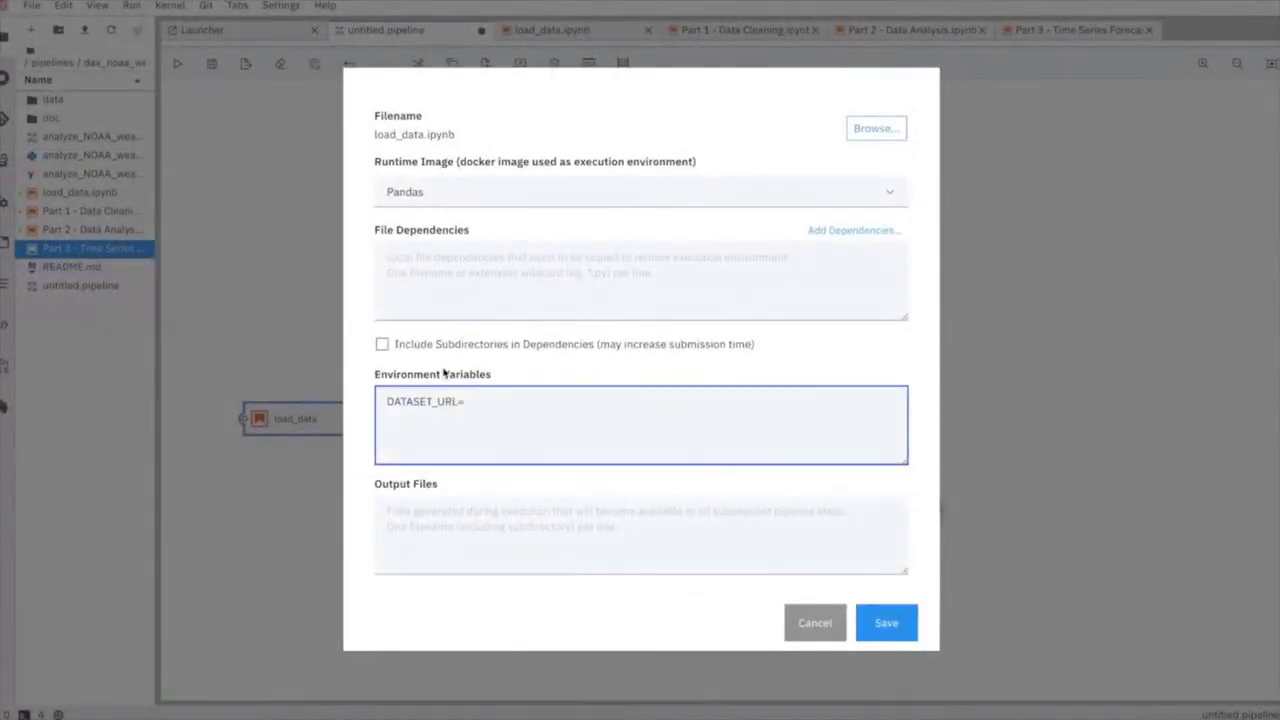
{"action": "key", "text": "ctrl+v"}
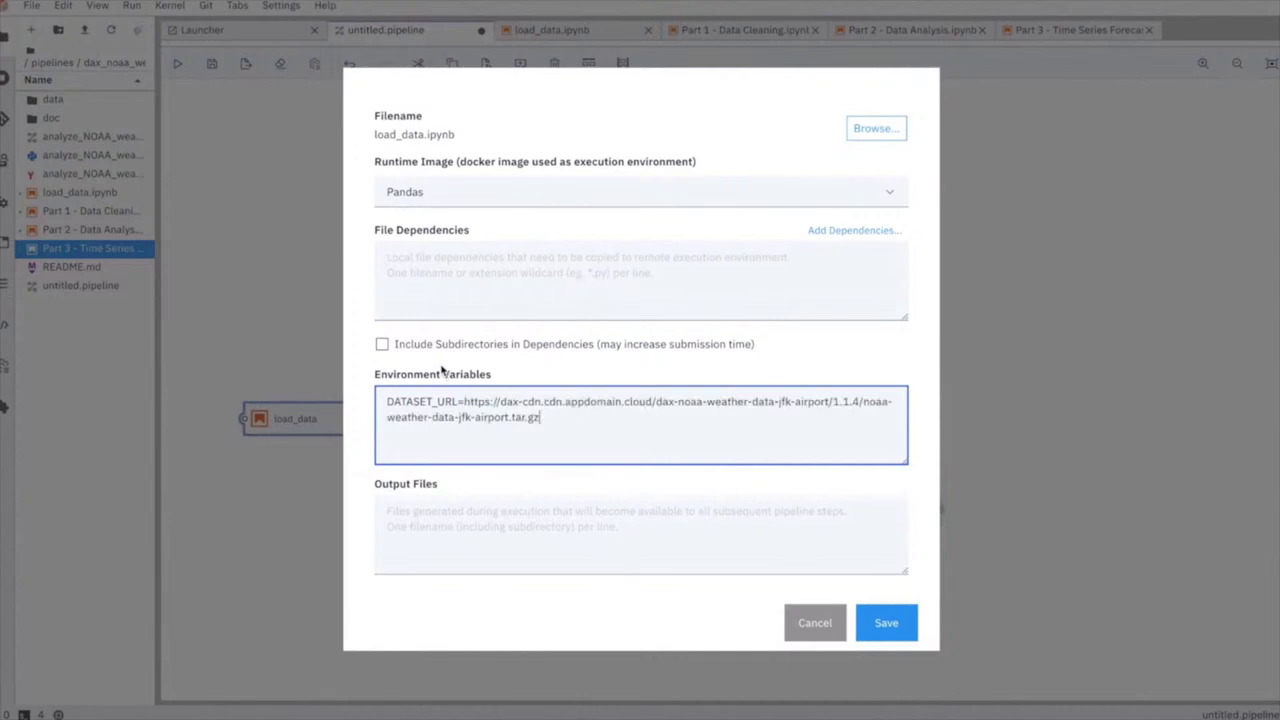
- Enter data/noaa-weather-data-jfk-airport/jfk_weather.csv as the load_data output file and save the node properties
{"action": "left_click", "coordinate": [451, 544]}
{"action": "key", "text": "Tab"}
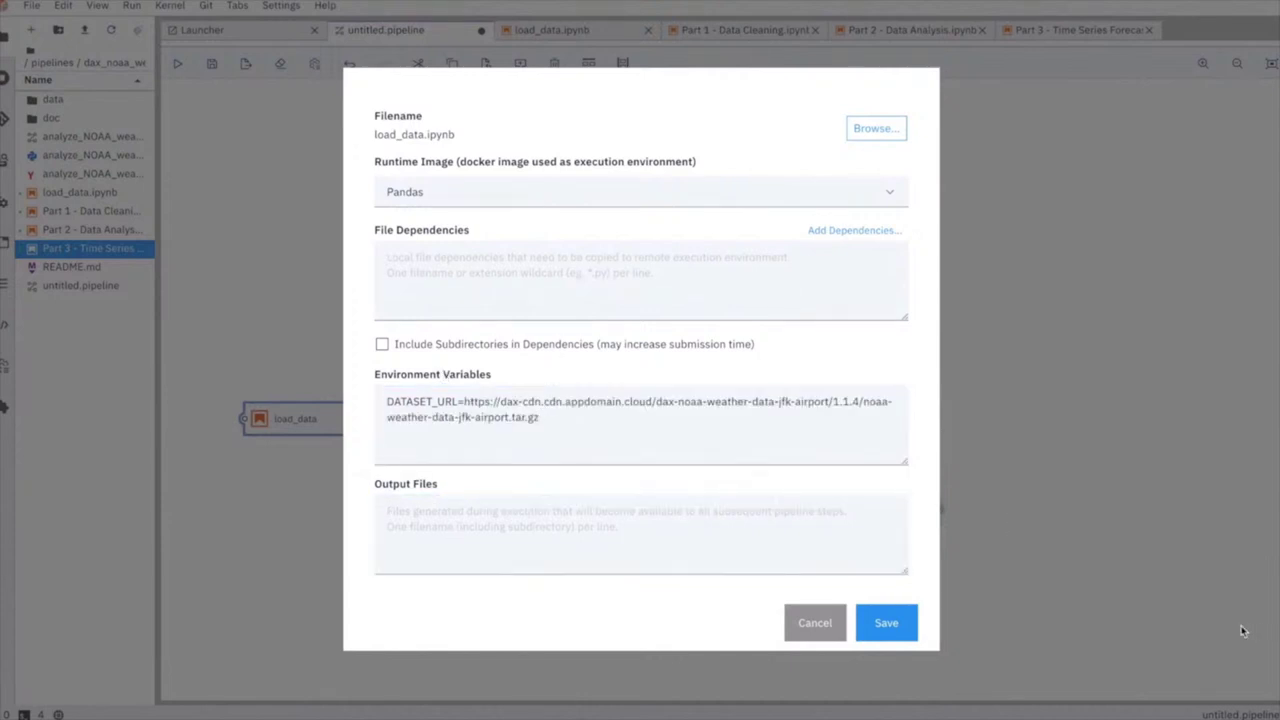
{"action": "left_click", "coordinate": [540, 542]}
{"action": "key", "text": "ctrl+v"}
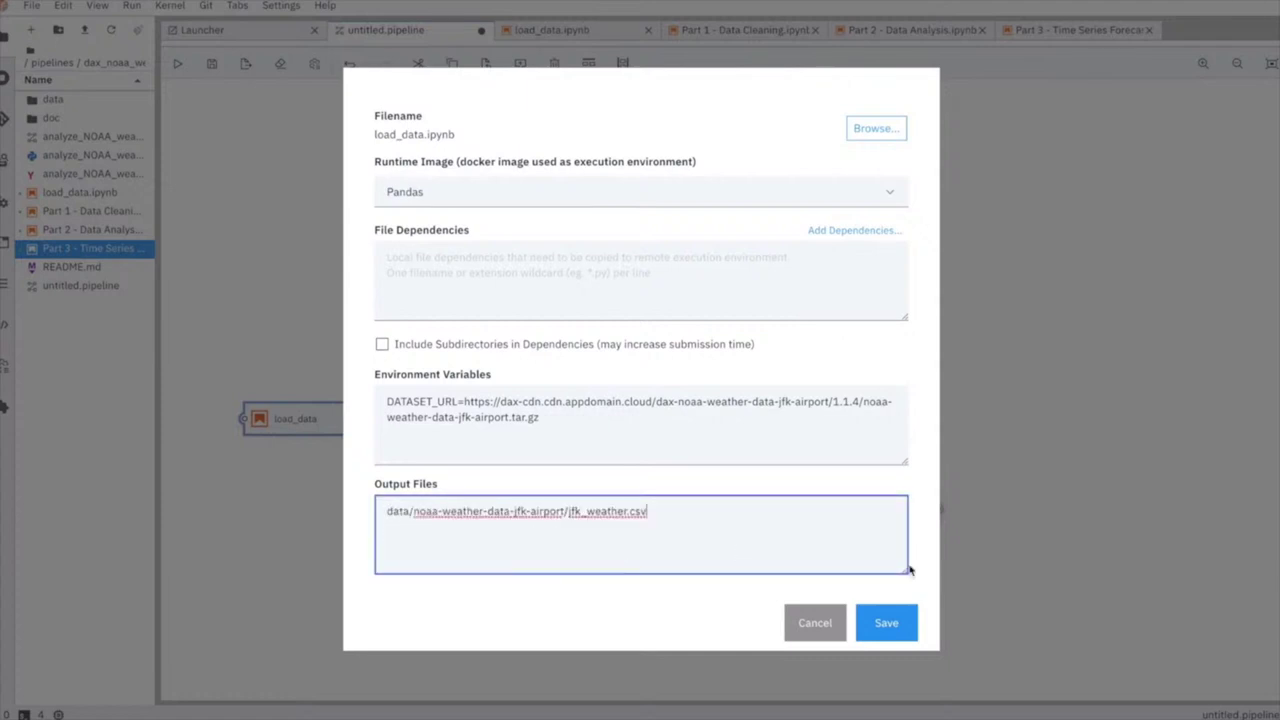
{"action": "left_click", "coordinate": [887, 624]}
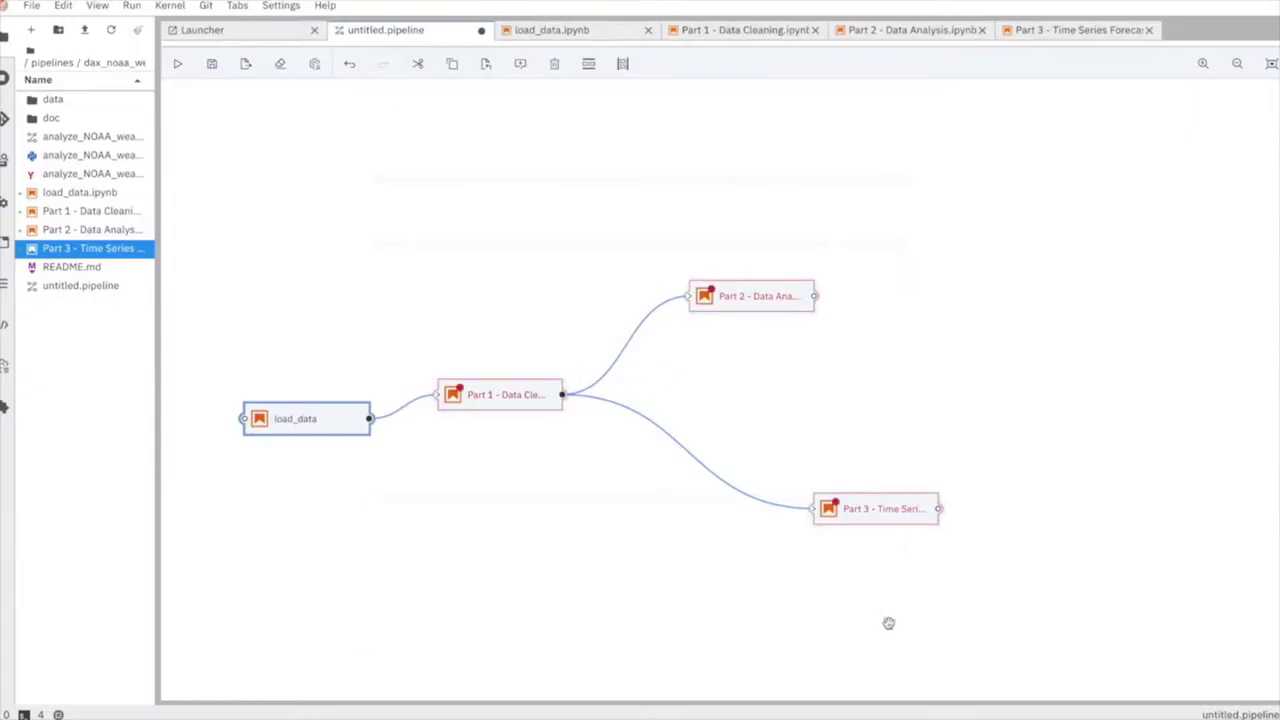
- Open the properties of the Part 1 - Data Cleaning node and choose the Pandas runtime image
{"action": "right_click", "coordinate": [556, 397]}
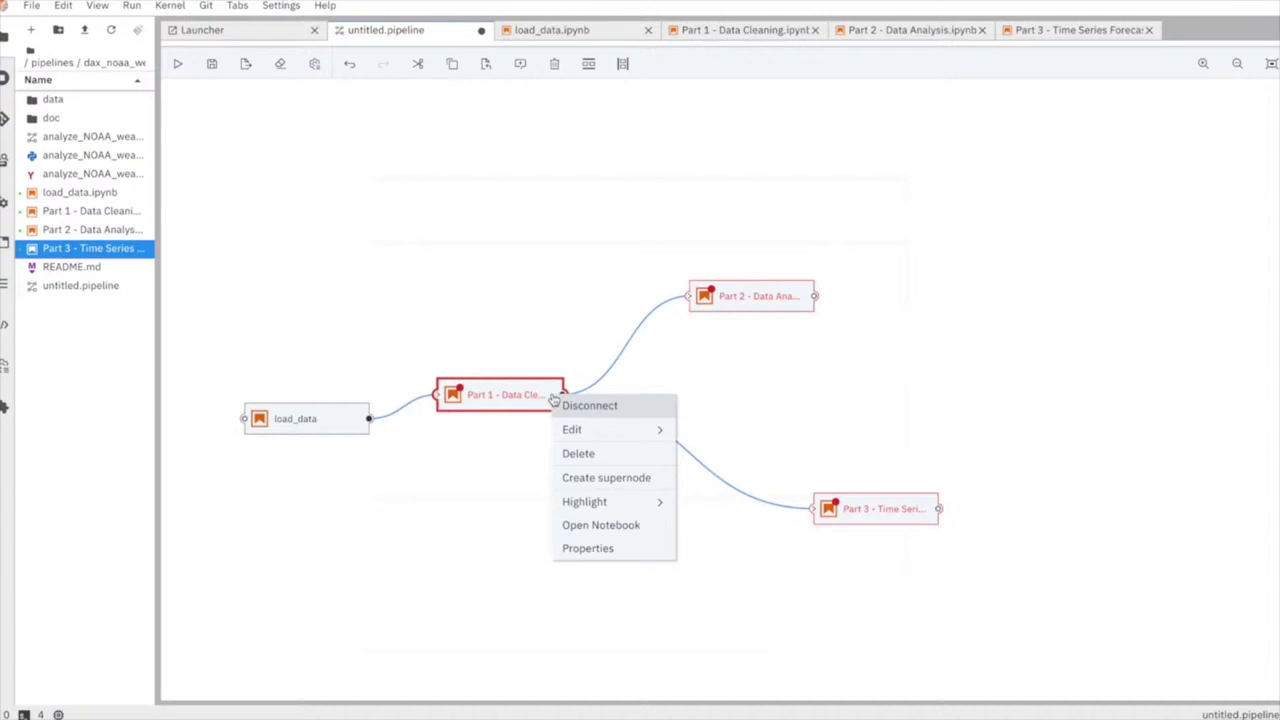
{"action": "left_click", "coordinate": [586, 547]}
{"action": "left_click", "coordinate": [648, 206]}
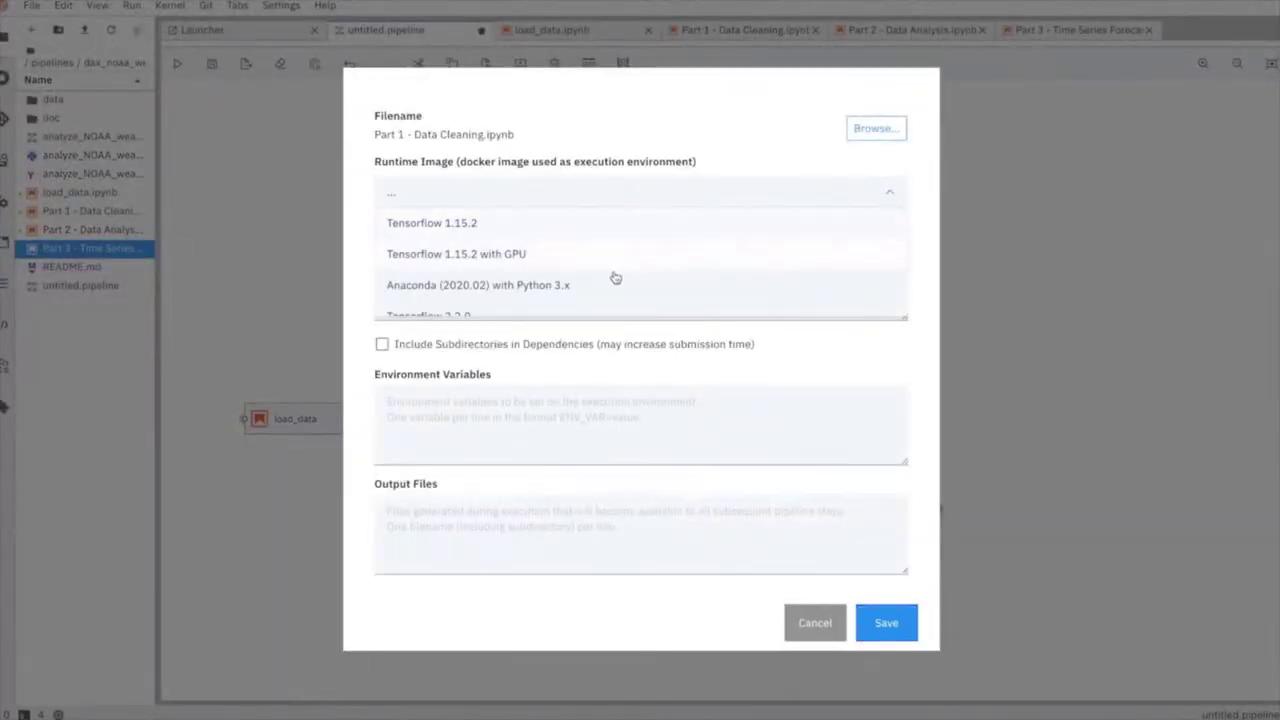
{"action": "scroll", "coordinate": [603, 300], "scroll_direction": "down", "scroll_amount": 3}
{"action": "scroll", "coordinate": [603, 300], "scroll_direction": "down", "scroll_amount": 1}
{"action": "left_click", "coordinate": [586, 230]}
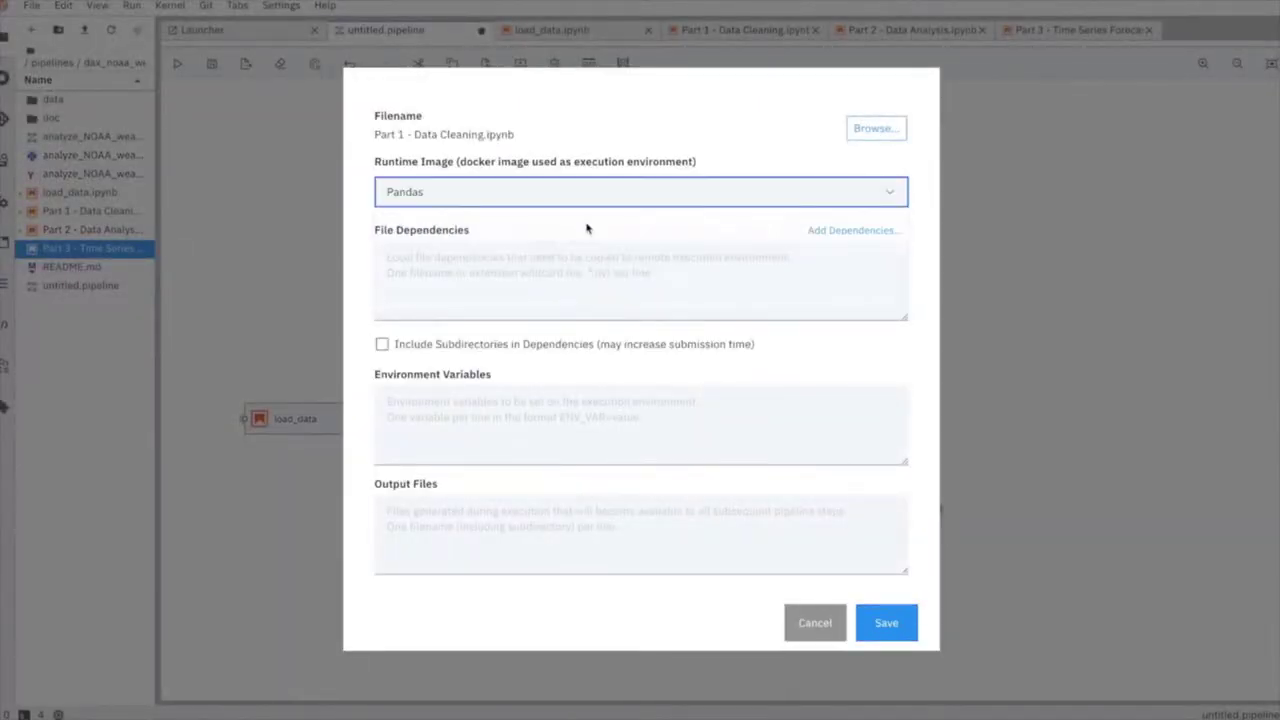
- Enter data/noaa-weather-data-jfk-airport/jfk_weather_cleaned.csv as the Part 1 node's output file and save its properties
{"action": "left_click", "coordinate": [522, 427]}
{"action": "left_click", "coordinate": [511, 508]}
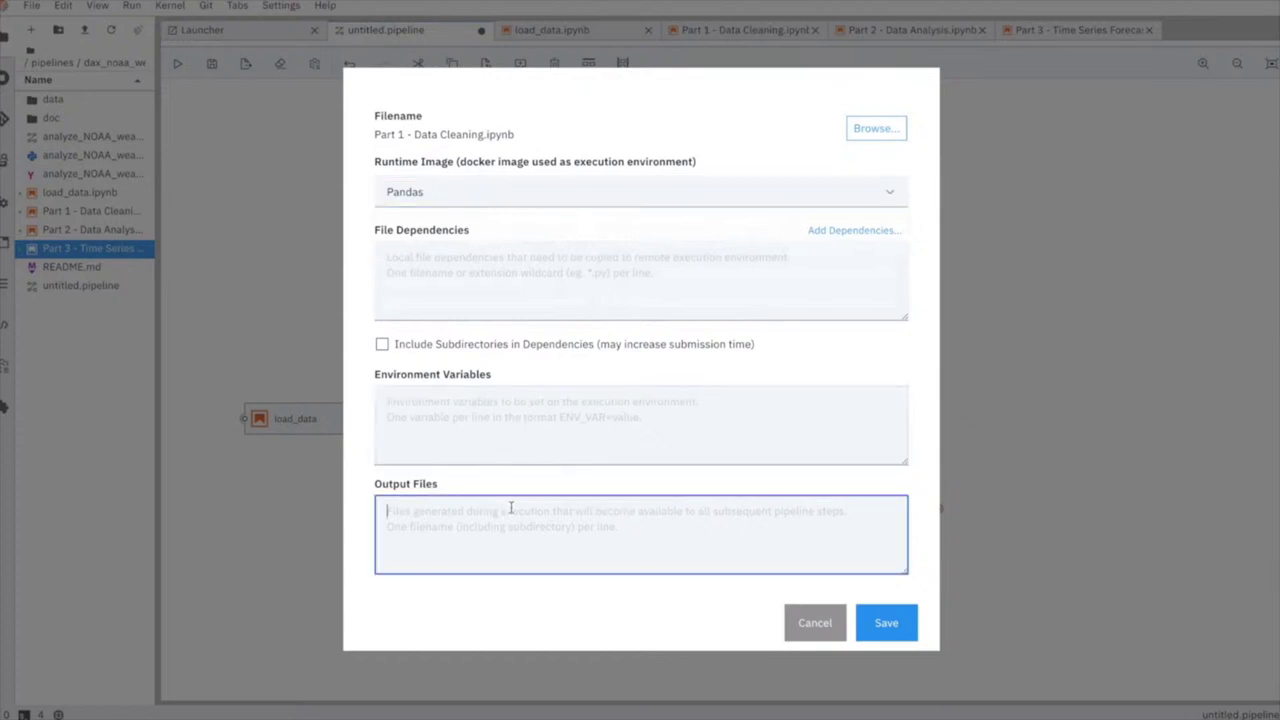
{"action": "key", "text": "ctrl+v"}
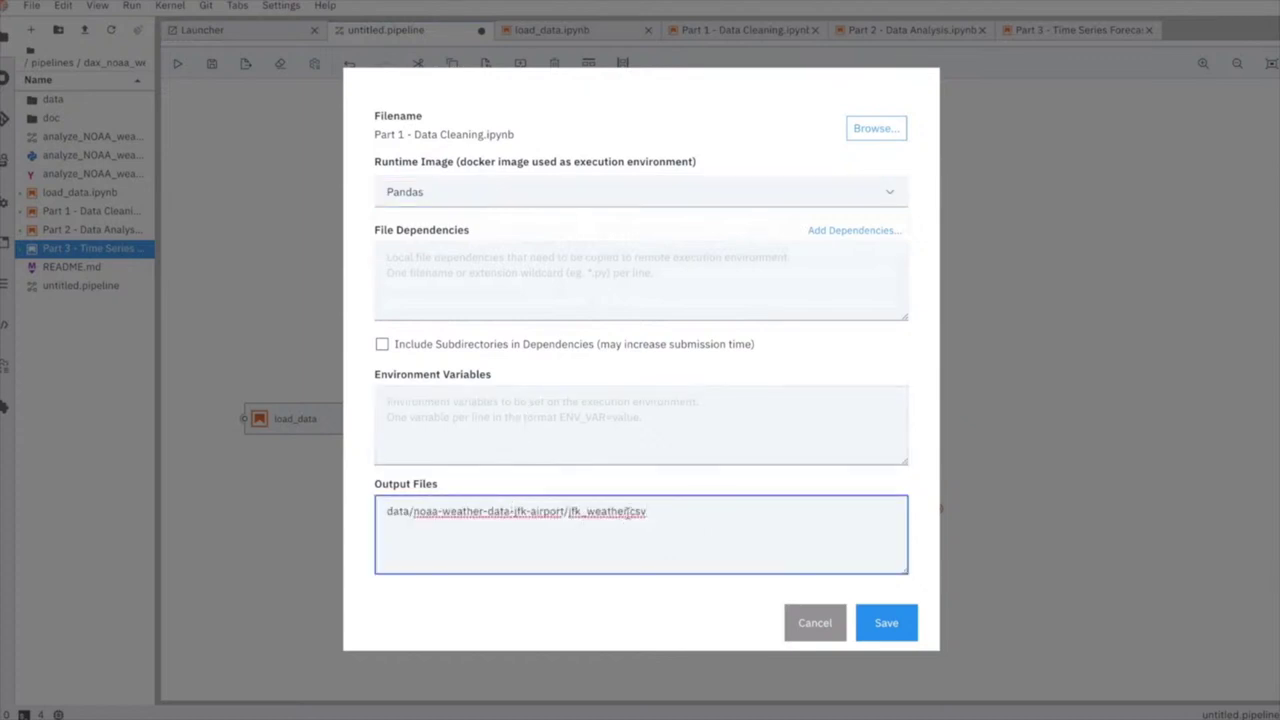
{"action": "type", "text": "_C"}
{"action": "type", "text": "leaen"}
{"action": "type", "text": "ne"}
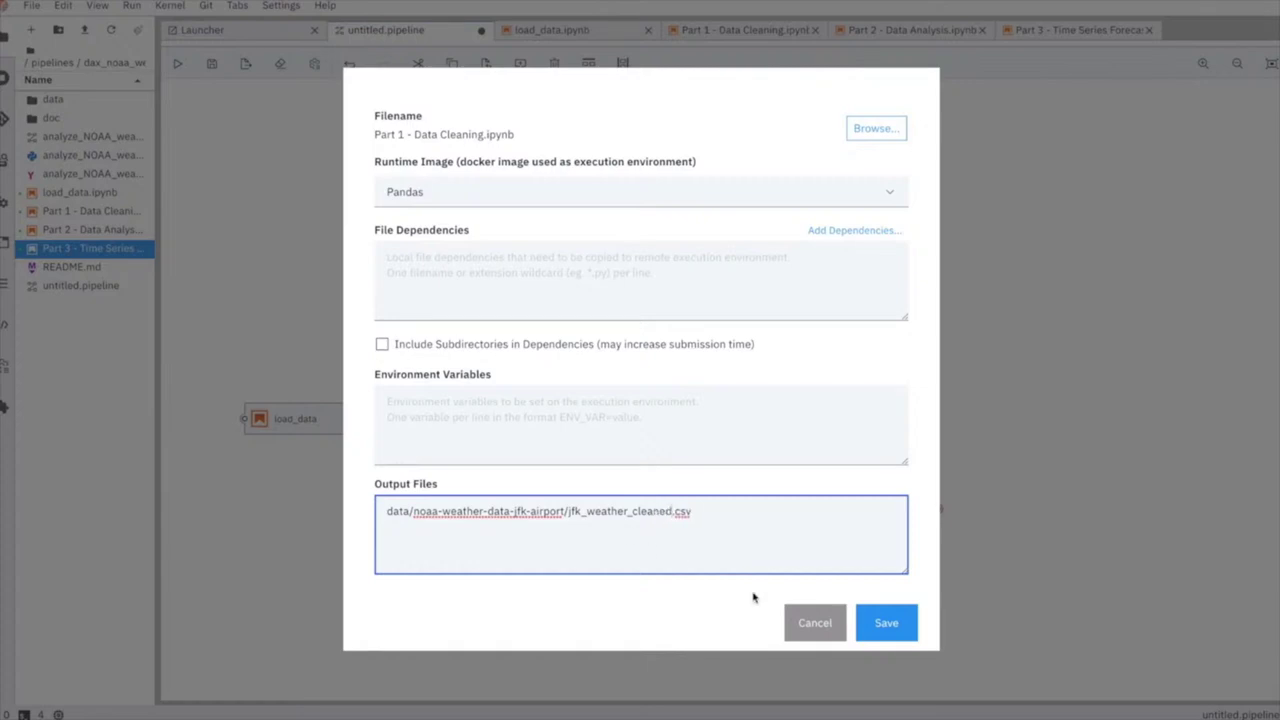
{"action": "left_click", "coordinate": [877, 621]}
- Set the Part 2 - Data Analysis node's runtime image to Pandas and save its properties
{"action": "left_click", "coordinate": [810, 300]}
{"action": "right_click", "coordinate": [810, 300]}
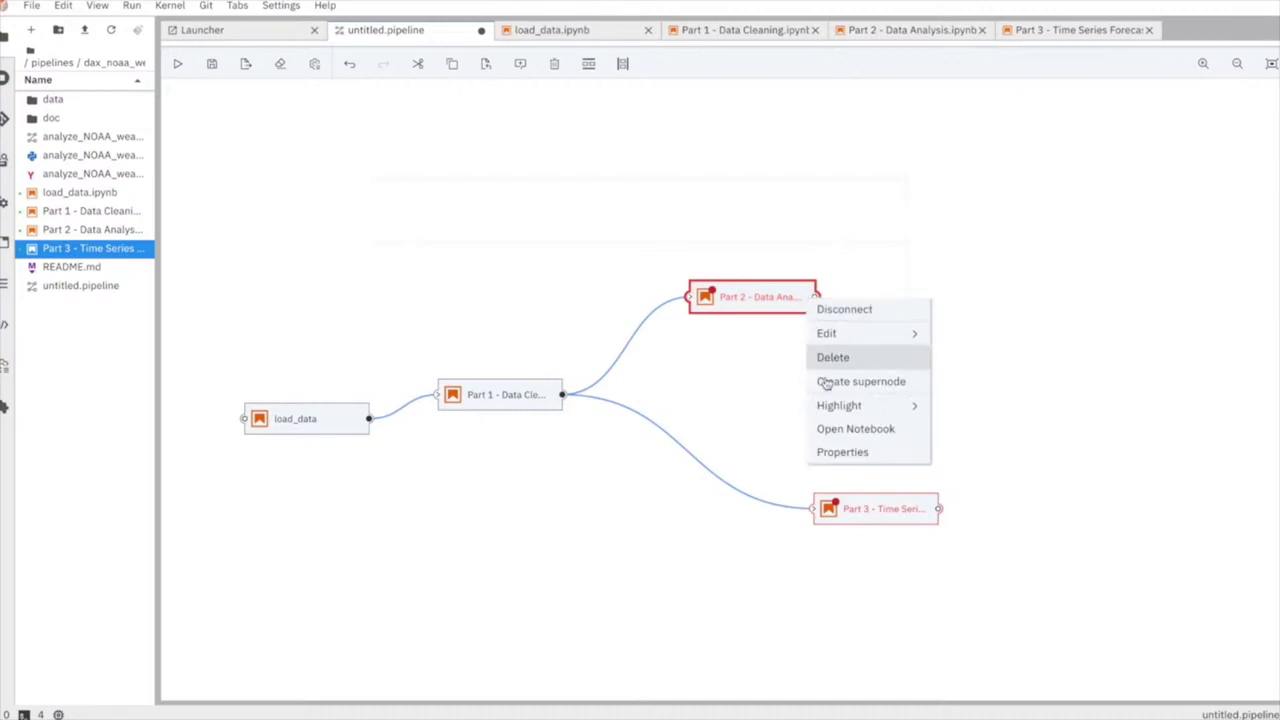
{"action": "left_click", "coordinate": [824, 450]}
{"action": "left_click", "coordinate": [717, 186]}
{"action": "scroll", "coordinate": [666, 296], "scroll_direction": "down", "scroll_amount": 3}
{"action": "left_click", "coordinate": [651, 266]}
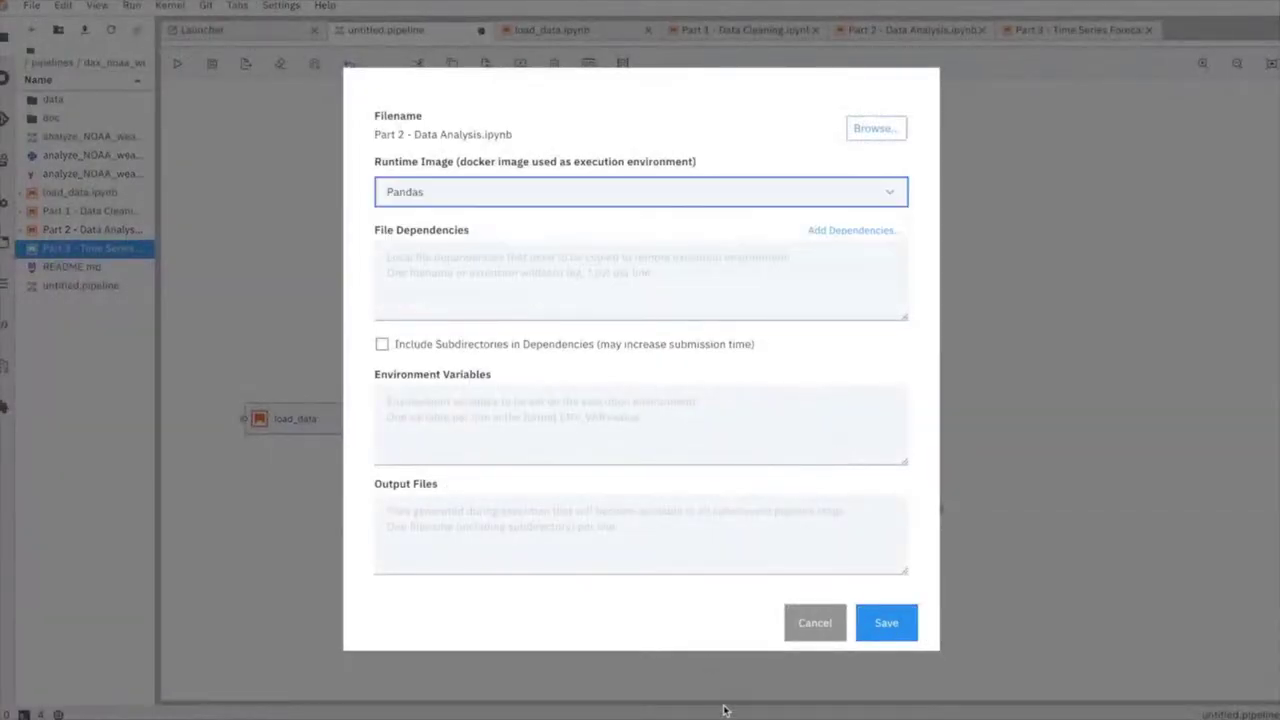
{"action": "left_click", "coordinate": [868, 636]}
- Open the properties of the Part 3 - Time Series Forecasting node and choose the Pandas runtime image
{"action": "right_click", "coordinate": [932, 516]}
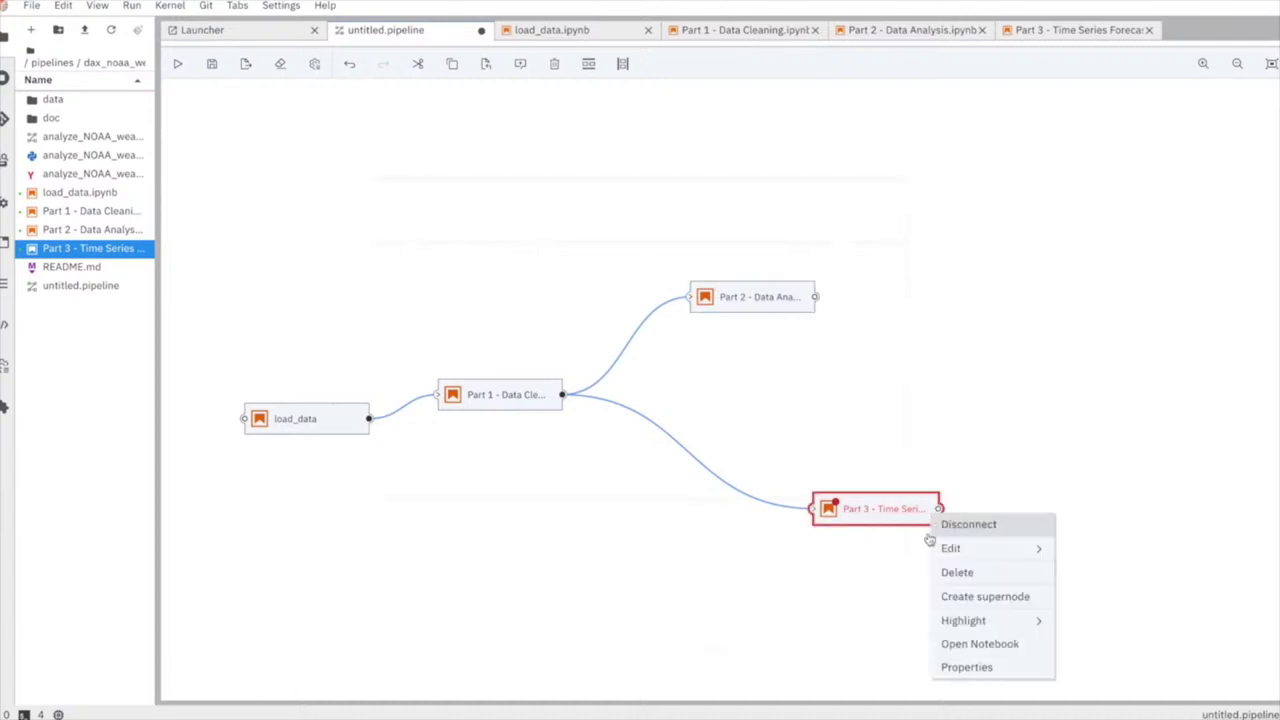
{"action": "left_click", "coordinate": [951, 667]}
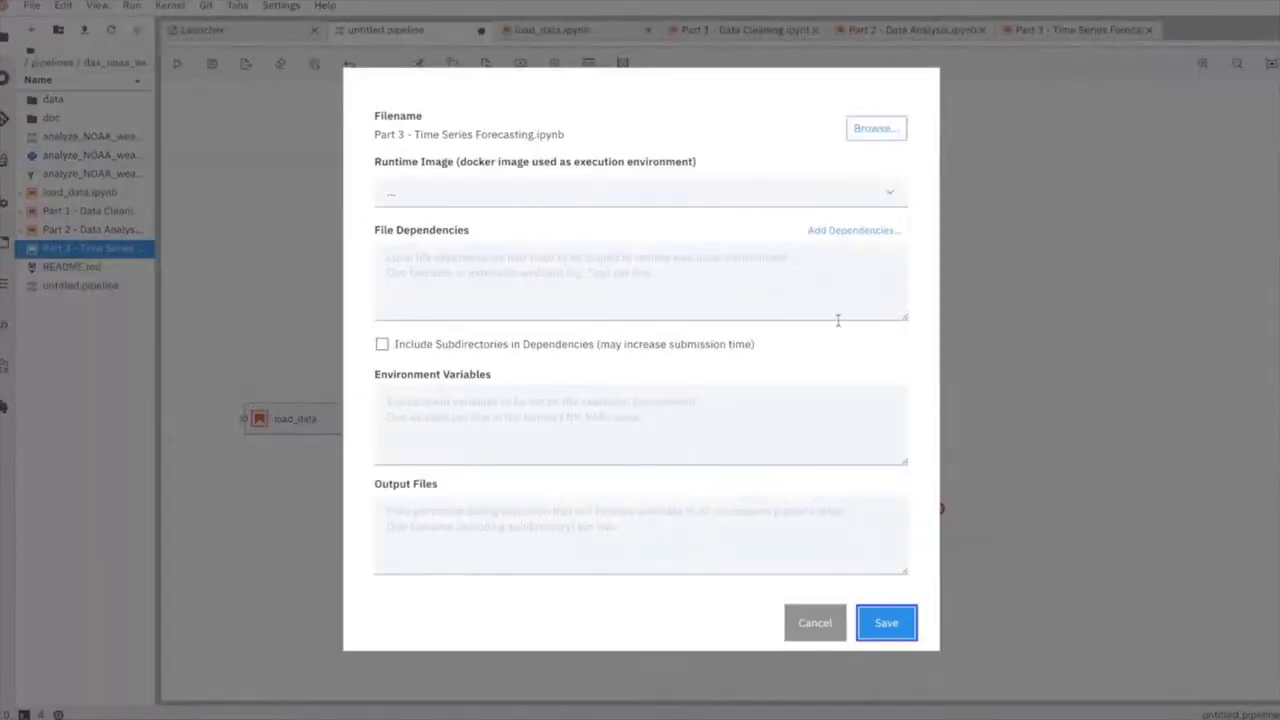
{"action": "left_click", "coordinate": [790, 192]}
{"action": "scroll", "coordinate": [723, 284], "scroll_direction": "down", "scroll_amount": 3}
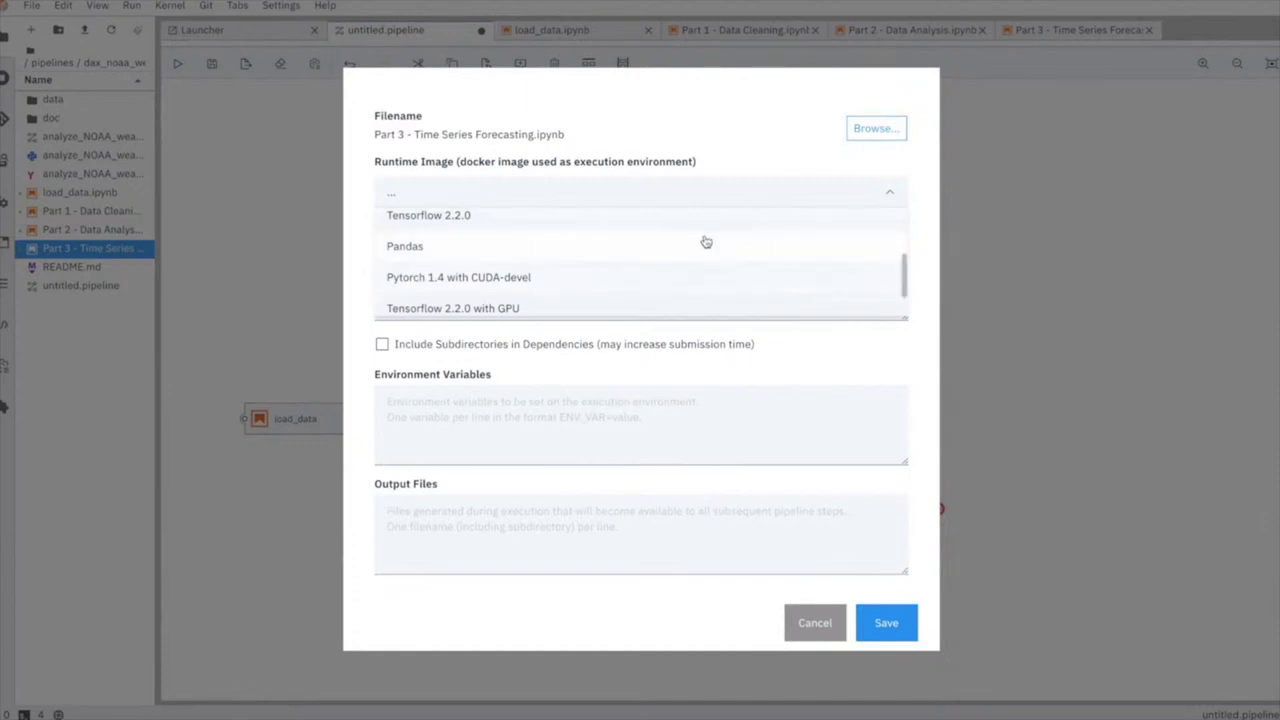
{"action": "left_click", "coordinate": [706, 245]}
{"action": "left_click", "coordinate": [555, 263]}
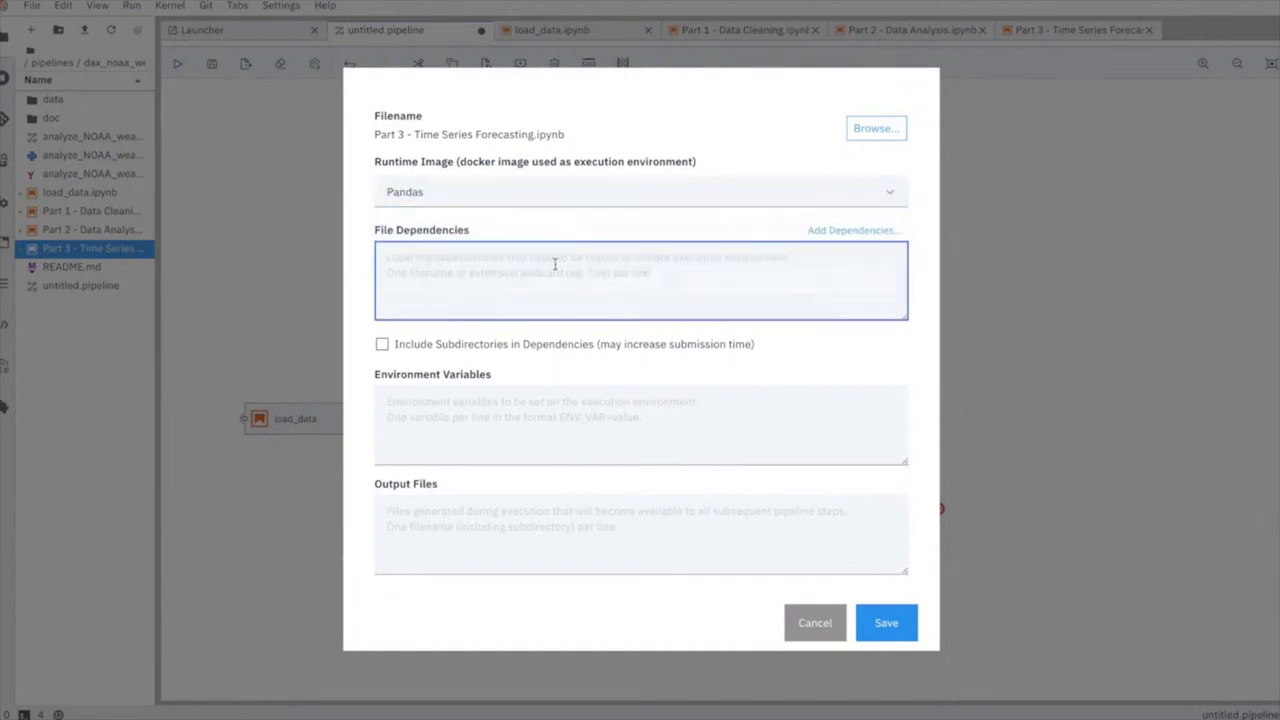
{"action": "type", "text": "data/noaa-weather-data-jfk-airport/jfk_weather.csv"}
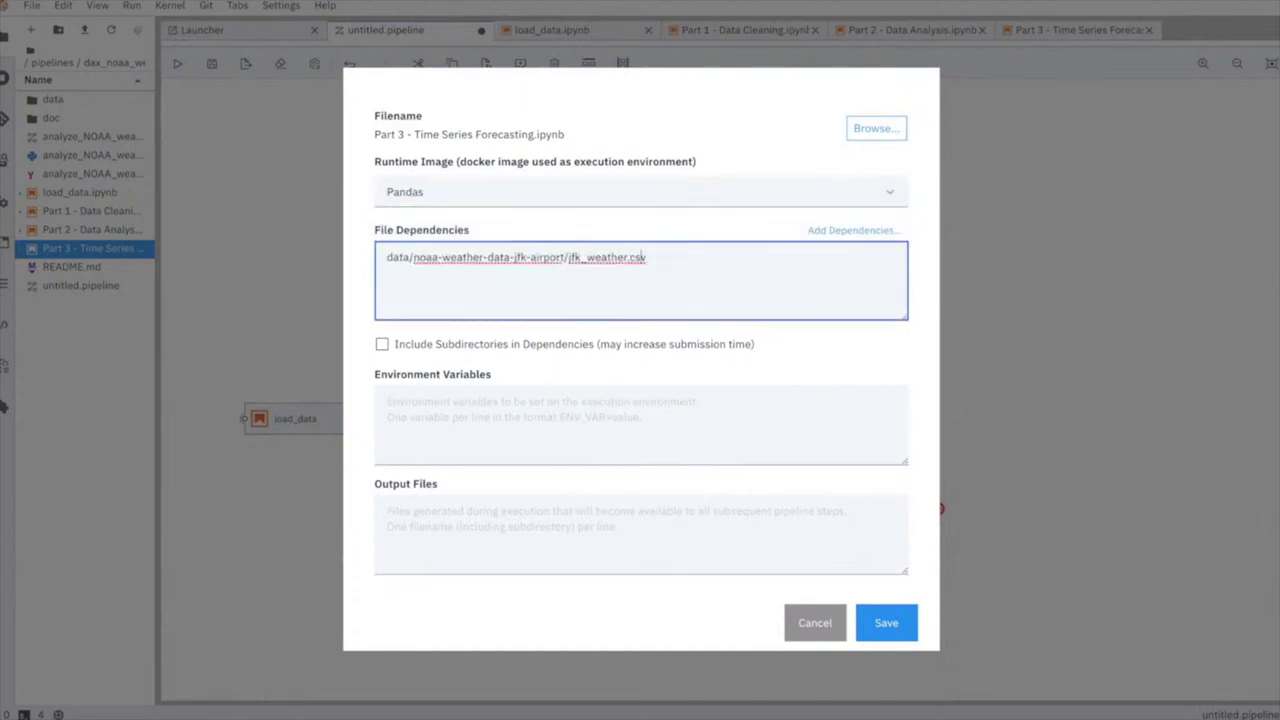
{"action": "type", "text": "_cleaned"}
{"action": "key", "text": "ctrl+a"}
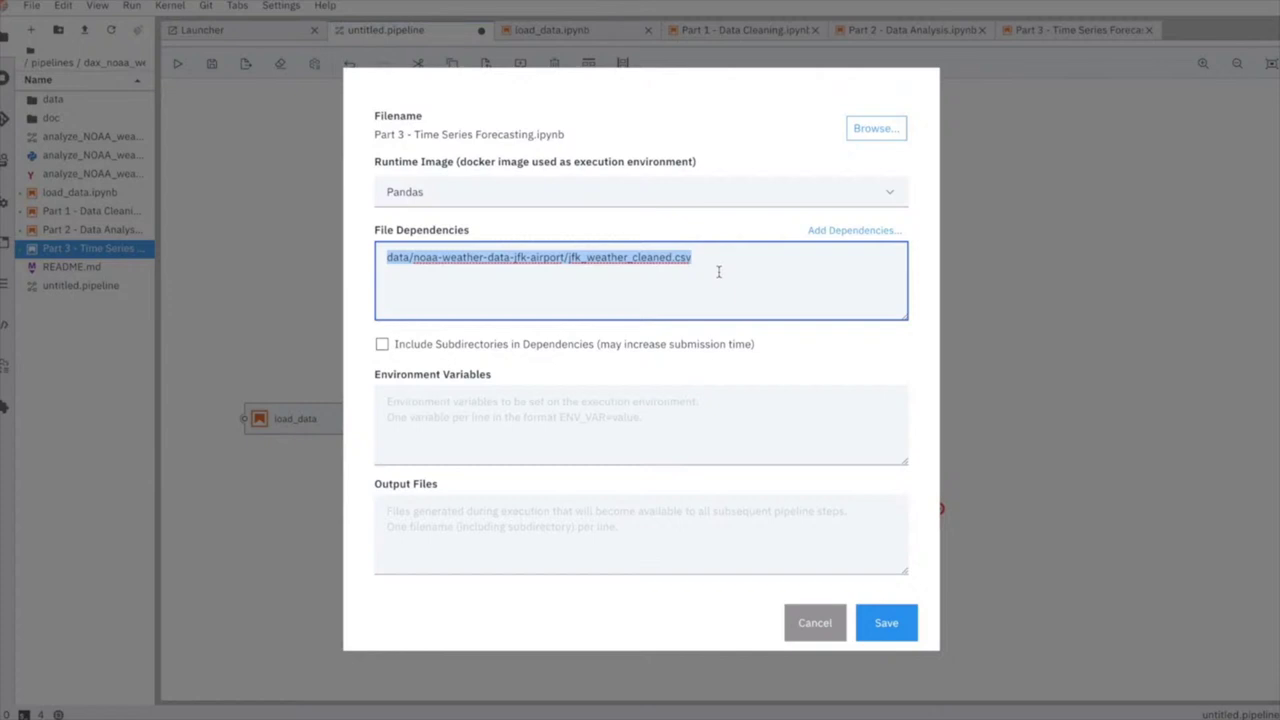
{"action": "key", "text": "BackSpace"}
- Save the Part 3 node's properties and save the pipeline file
{"action": "left_click", "coordinate": [903, 611]}
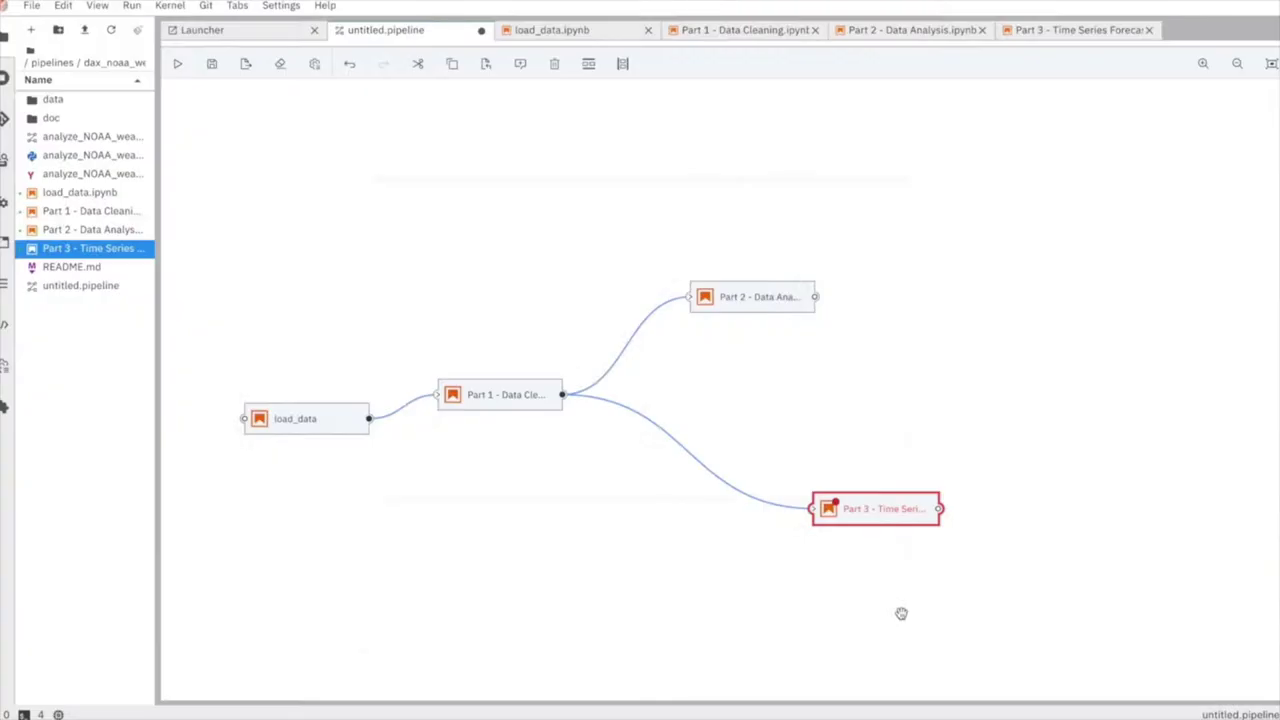
{"action": "left_click", "coordinate": [211, 66]}
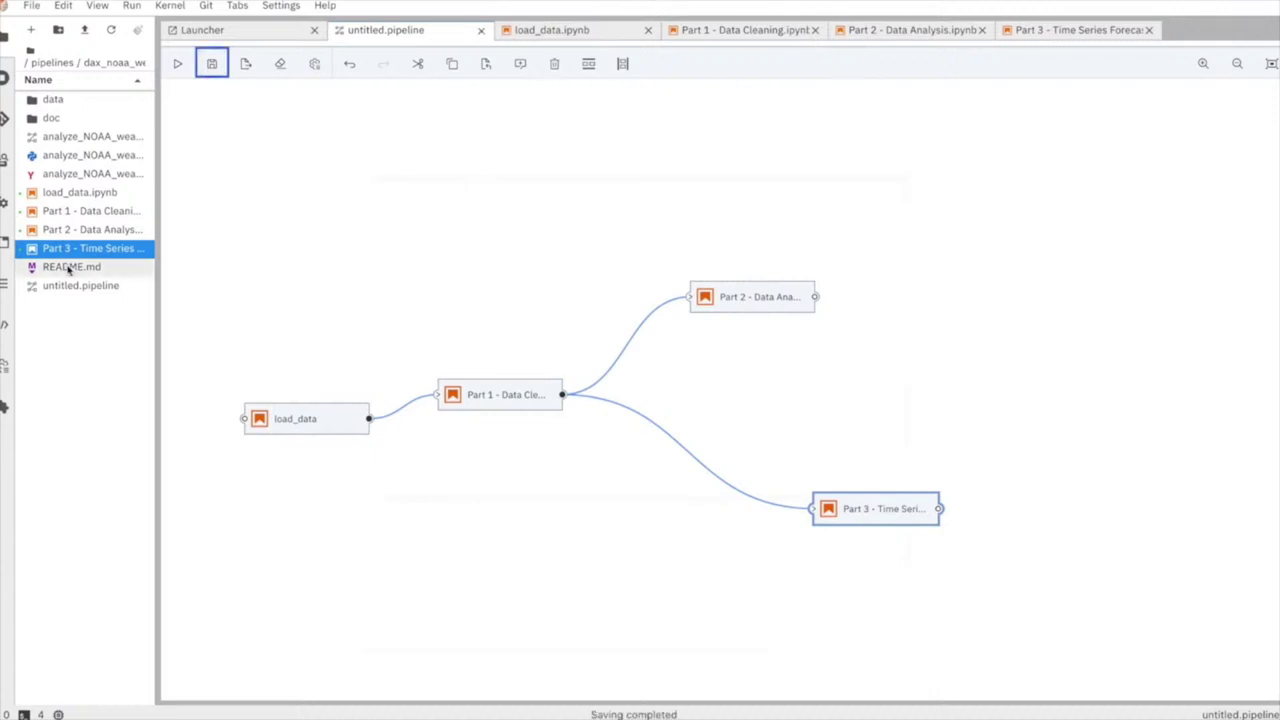
- Widen the file browser and rename untitled.pipeline to the author's first name, keeping the .pipeline extension
{"action": "right_click", "coordinate": [58, 287]}
{"action": "left_click", "coordinate": [220, 300]}
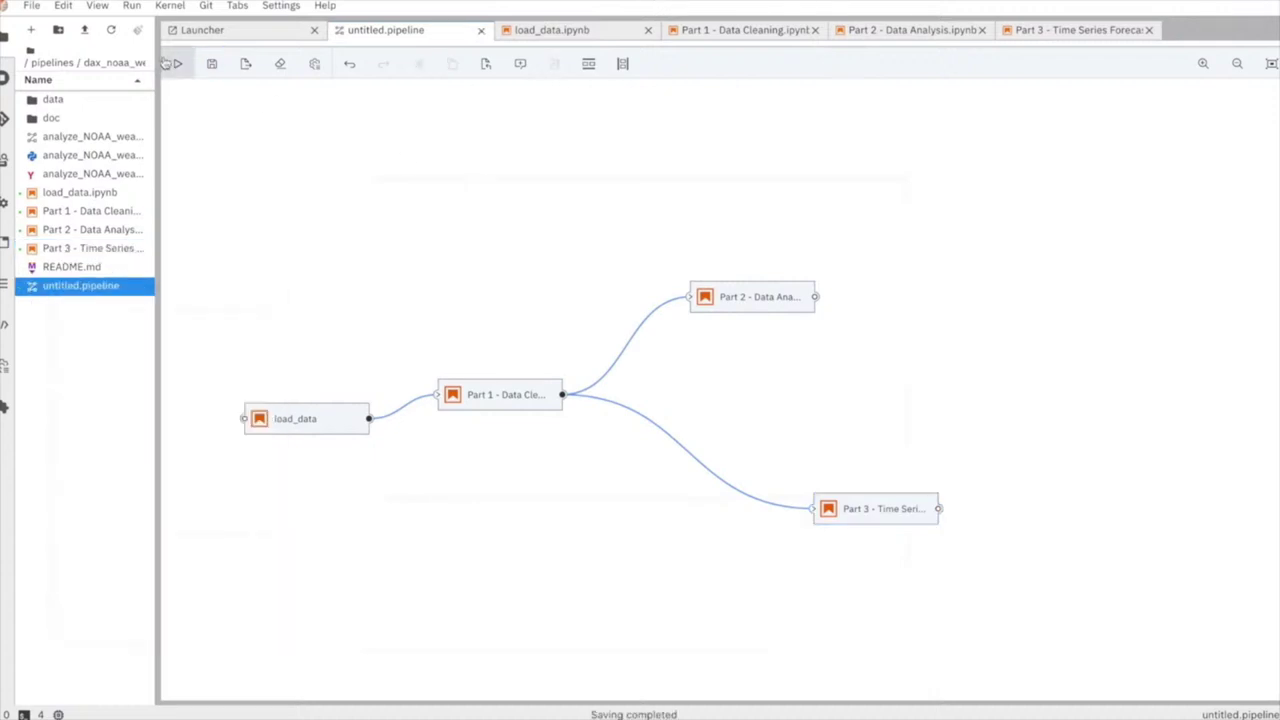
{"action": "left_click_drag", "start_coordinate": [157, 52], "coordinate": [290, 52]}
{"action": "right_click", "coordinate": [83, 280]}
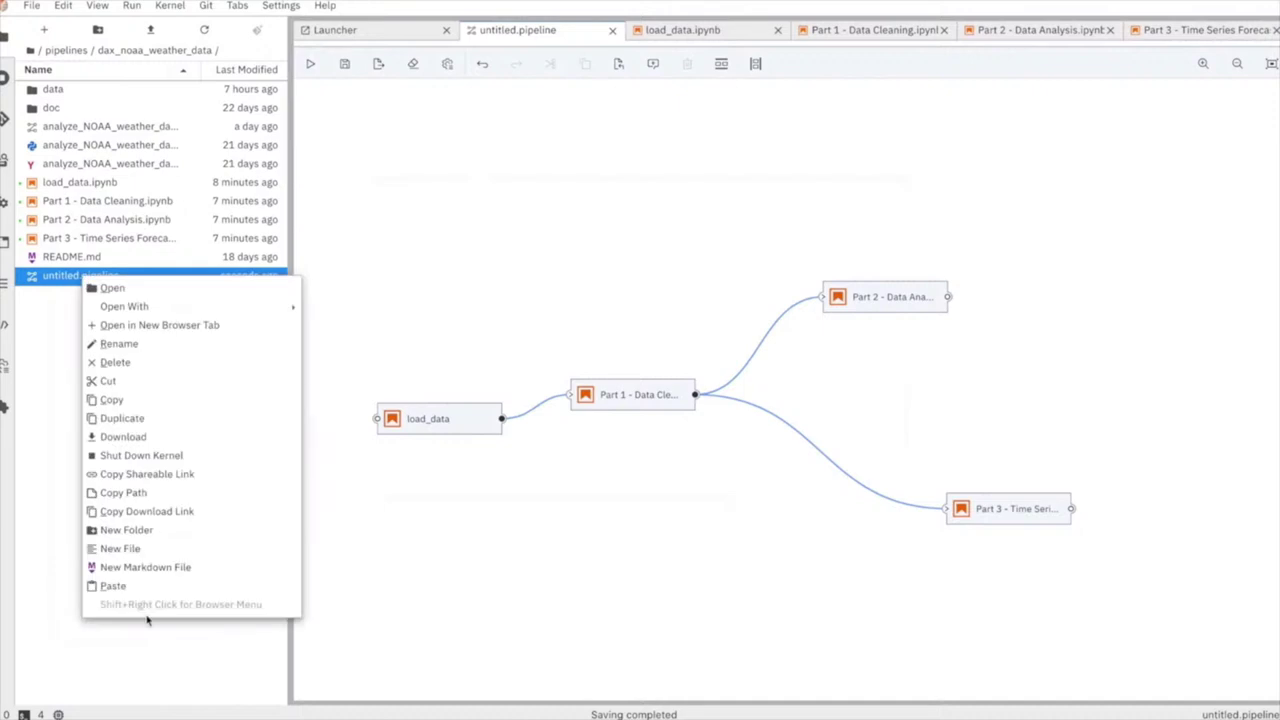
{"action": "left_click", "coordinate": [208, 349]}
{"action": "type", "text": "yiwen.pipeline"}
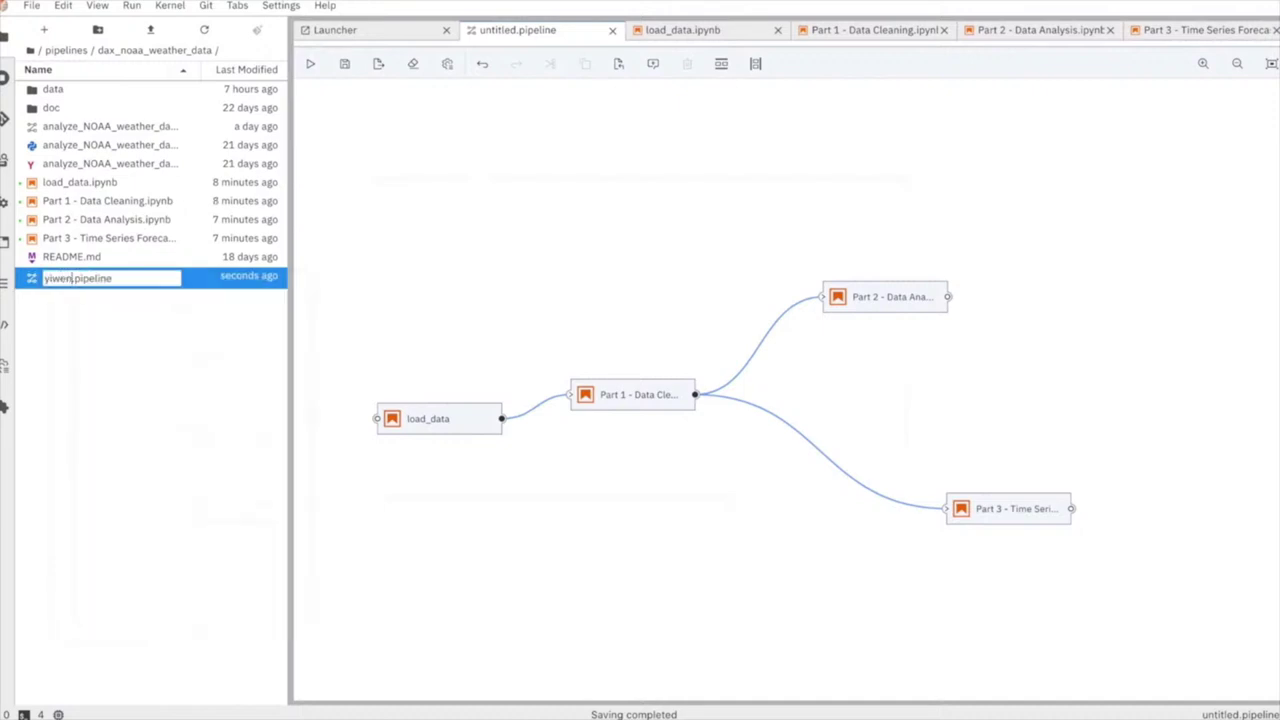
{"action": "key", "text": "Return"}
- Add a comment reading "This notebook download dataset" just above the load_data node and save the pipeline
{"action": "left_click", "coordinate": [653, 63]}
{"action": "left_click_drag", "start_coordinate": [381, 144], "coordinate": [434, 359]}
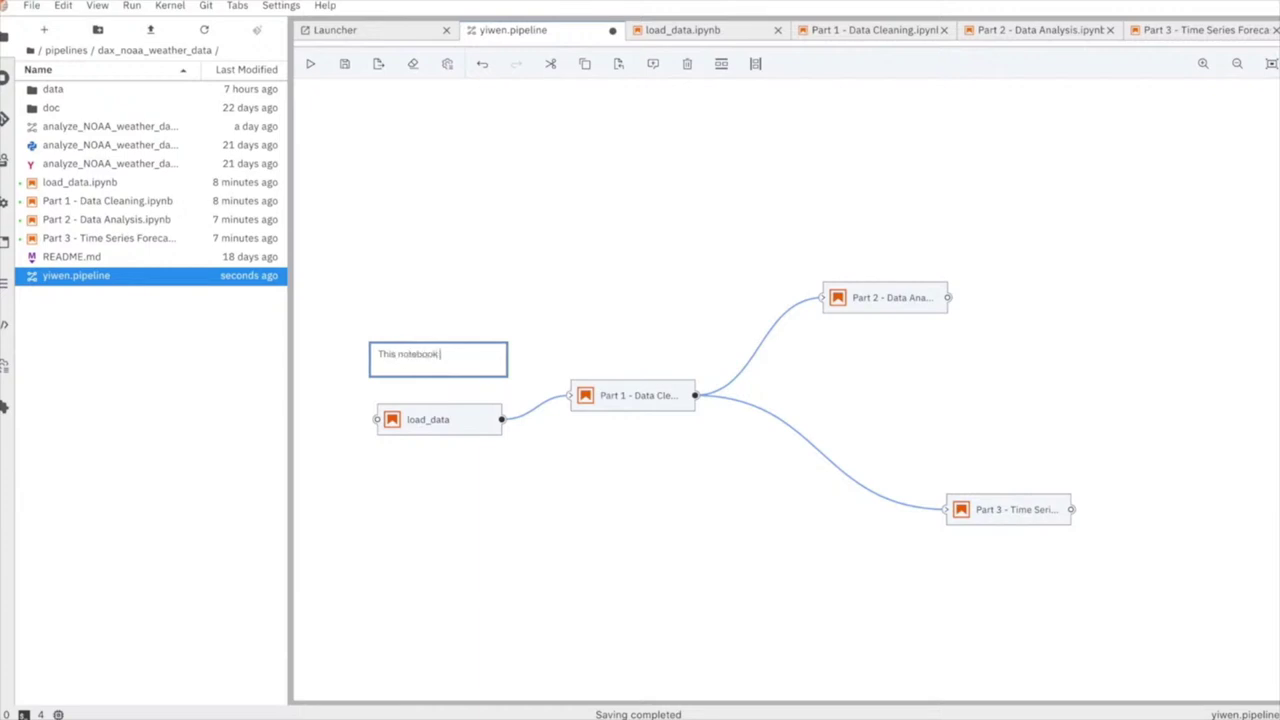
{"action": "type", "text": "This notebook download dataset"}
{"action": "left_click", "coordinate": [342, 76]}
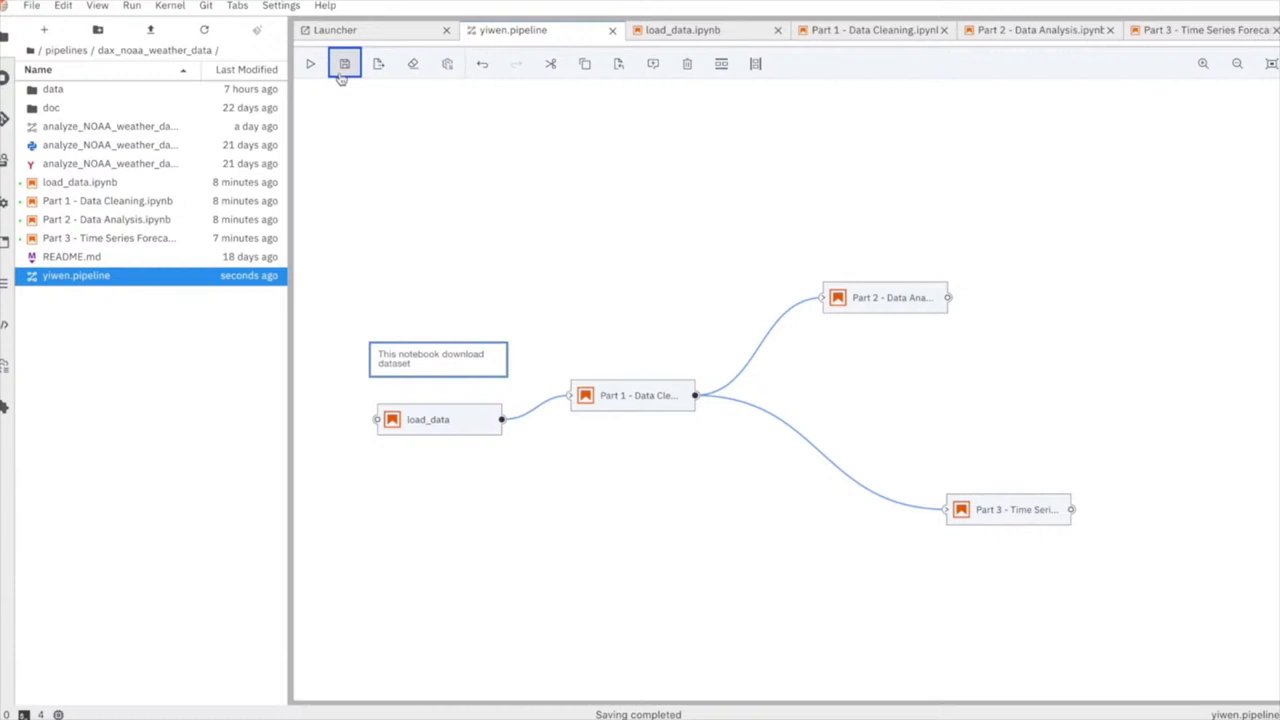
- Run the pipeline with the "Run in-place locally" runtime configuration and dismiss the completion dialog
{"action": "left_click", "coordinate": [683, 30]}
{"action": "left_click", "coordinate": [516, 31]}
{"action": "left_click", "coordinate": [310, 63]}
{"action": "type", "text": "yiwen"}
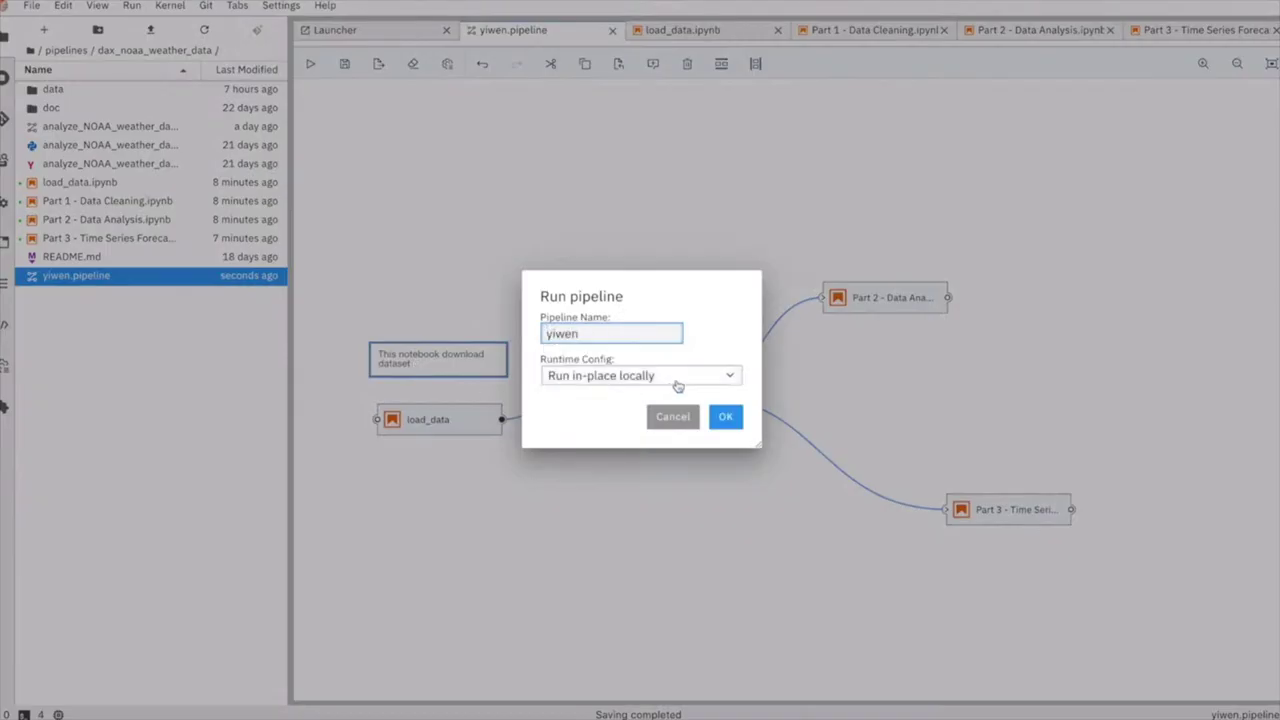
{"action": "left_click", "coordinate": [733, 420]}
{"action": "left_click", "coordinate": [722, 386]}
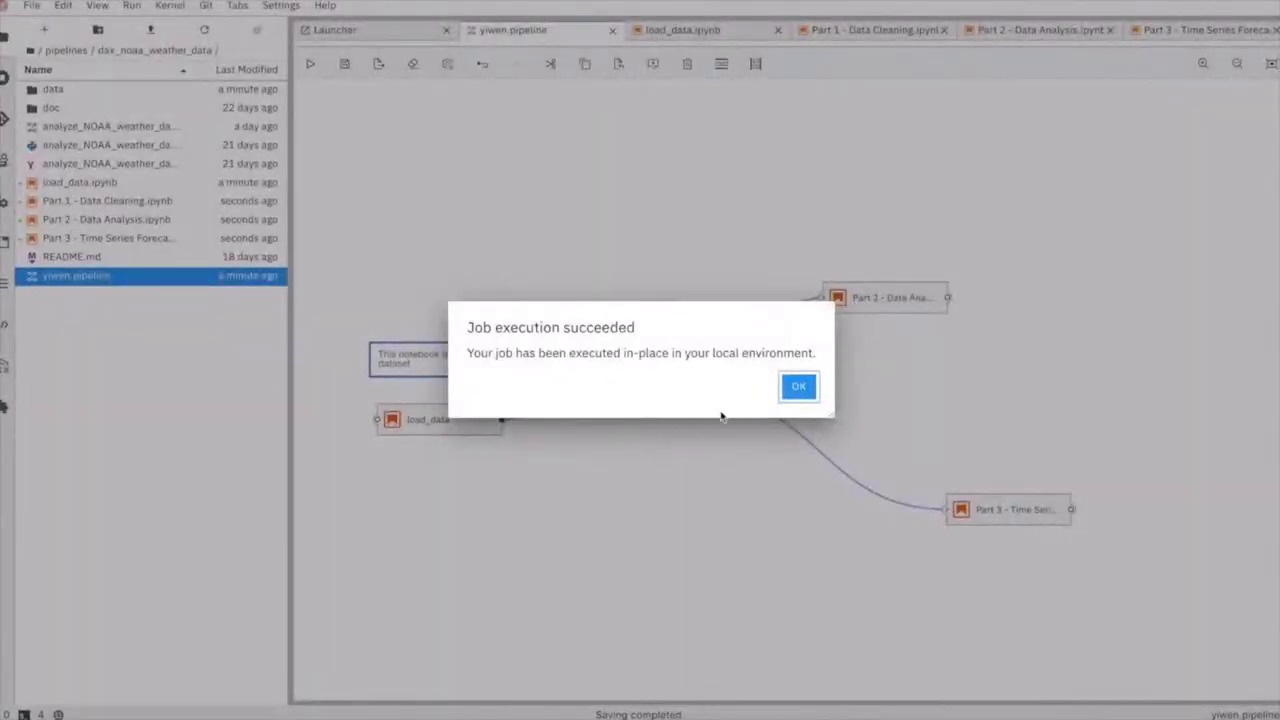
{"action": "left_click", "coordinate": [797, 387]}
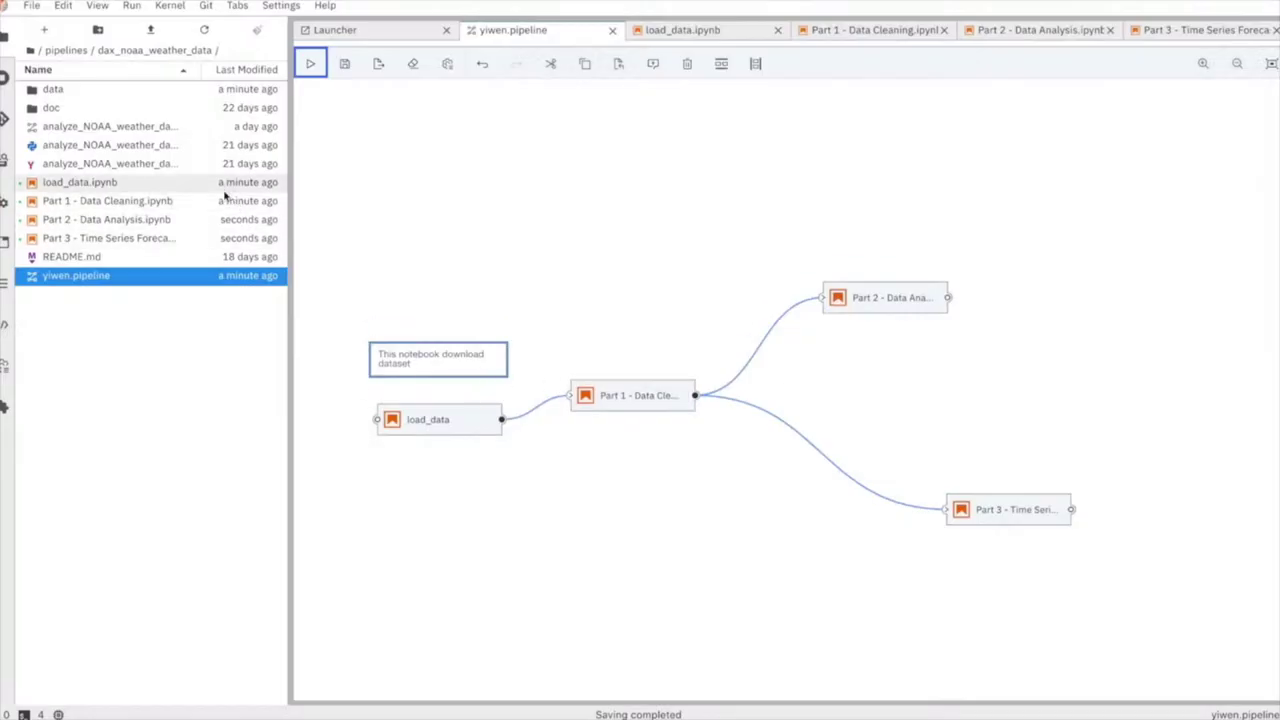
- Reopen load_data.ipynb from the widened file browser and examine its executed code cells and download output
{"action": "left_click", "coordinate": [129, 185]}
{"action": "double_click", "coordinate": [129, 185]}
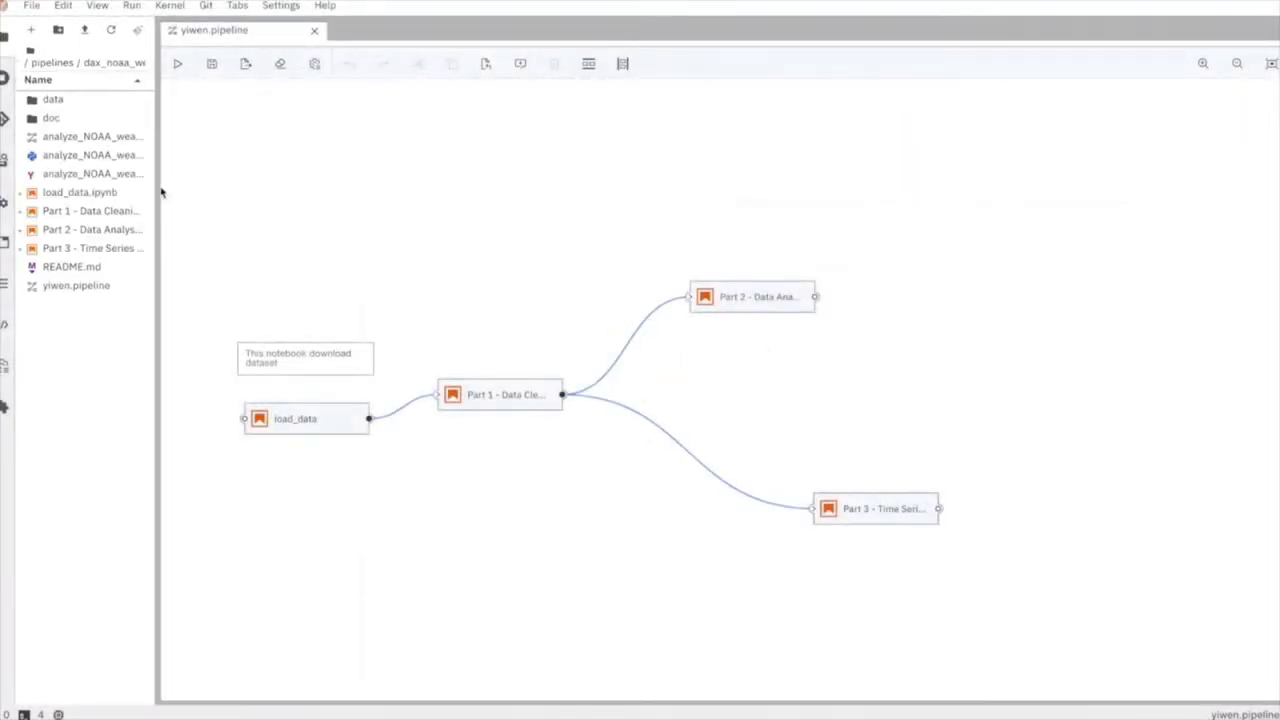
{"action": "left_click_drag", "start_coordinate": [157, 186], "coordinate": [302, 186]}
{"action": "double_click", "coordinate": [243, 186]}
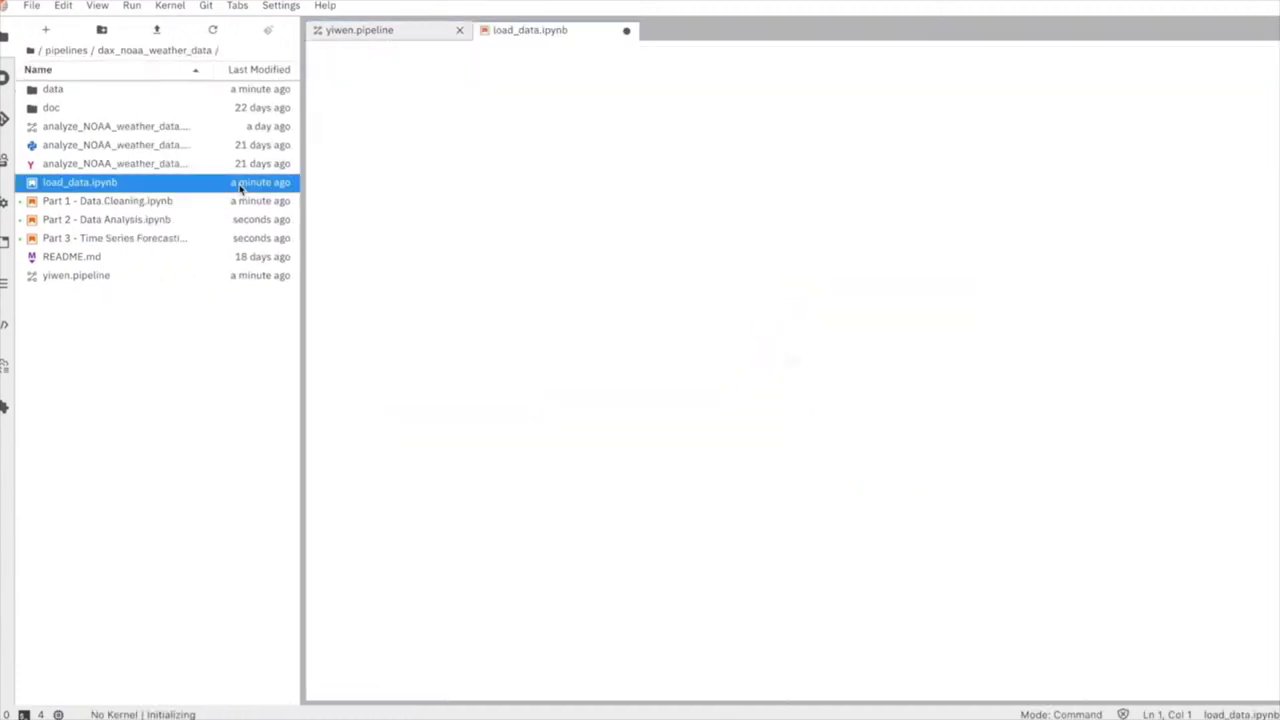
{"action": "scroll", "coordinate": [430, 428], "scroll_direction": "down", "scroll_amount": 1}
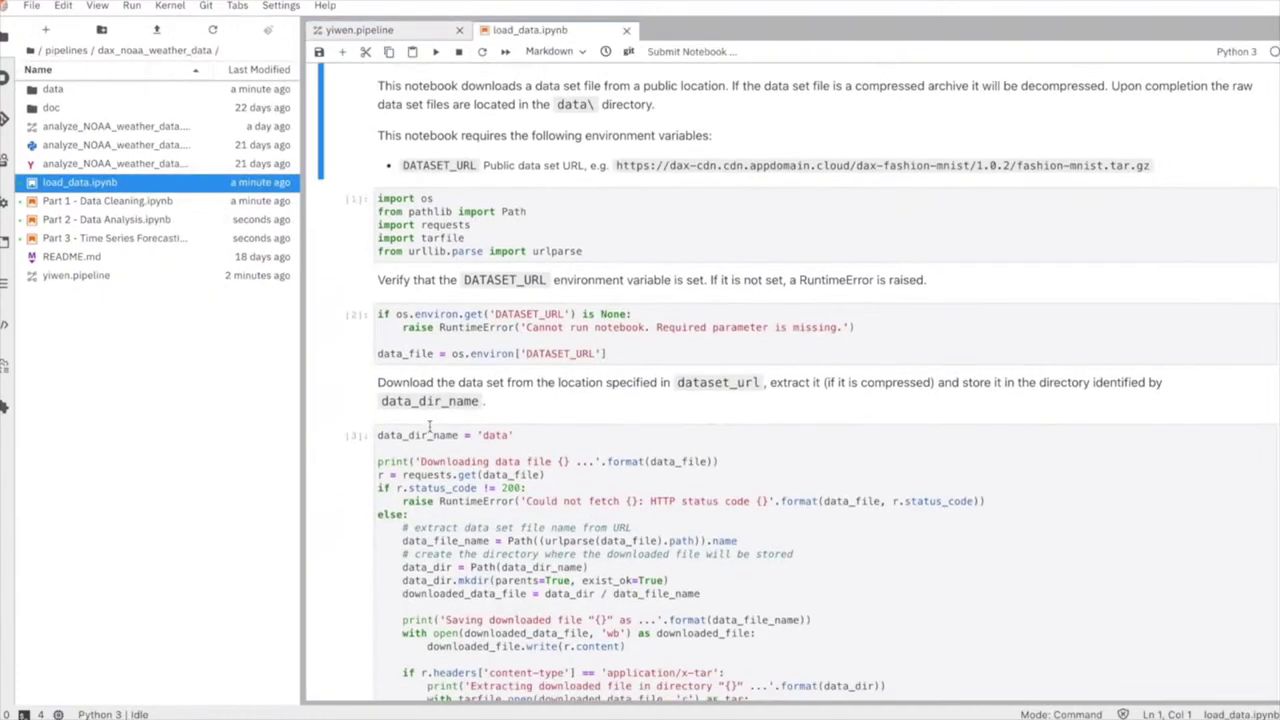
{"action": "scroll", "coordinate": [430, 428], "scroll_direction": "down", "scroll_amount": 3}
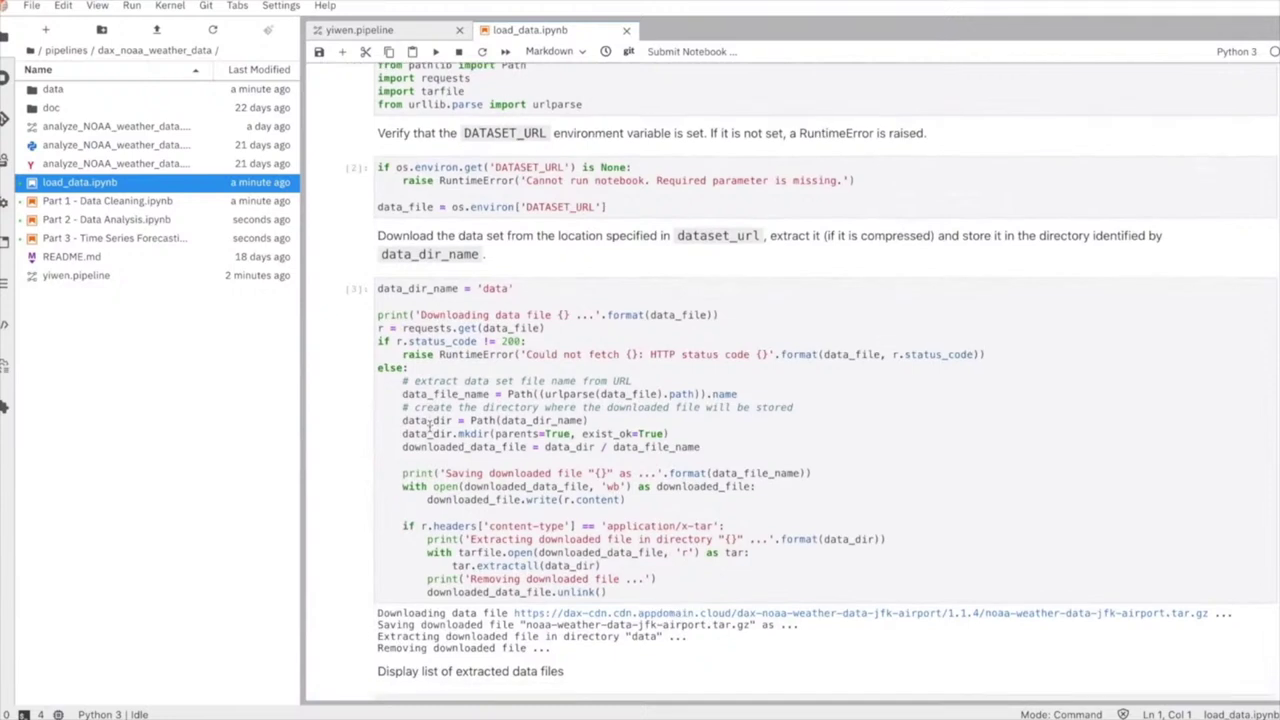
- Highlight the DATASET_URL variable name in load_data.ipynb and review the download code through to the extracted data file listing
{"action": "scroll", "coordinate": [430, 428], "scroll_direction": "down", "scroll_amount": 1}
{"action": "left_click_drag", "start_coordinate": [524, 190], "coordinate": [594, 189]}
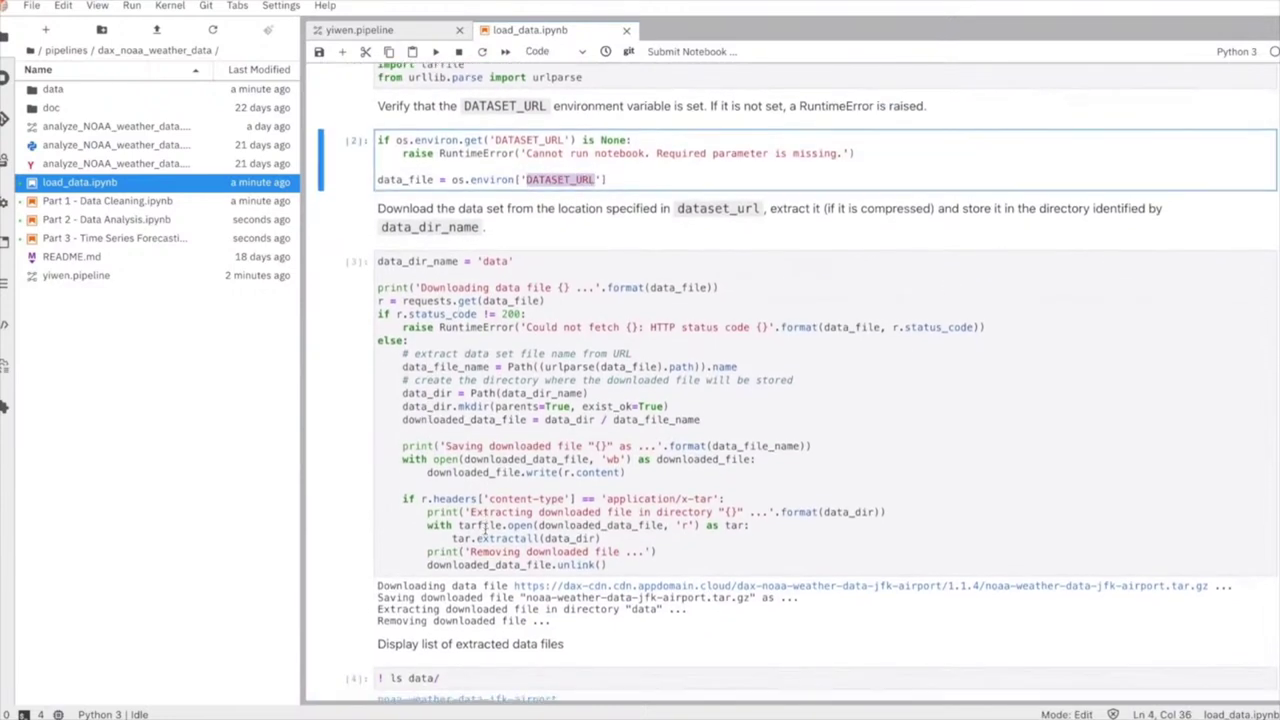
{"action": "scroll", "coordinate": [485, 530], "scroll_direction": "down", "scroll_amount": 2}
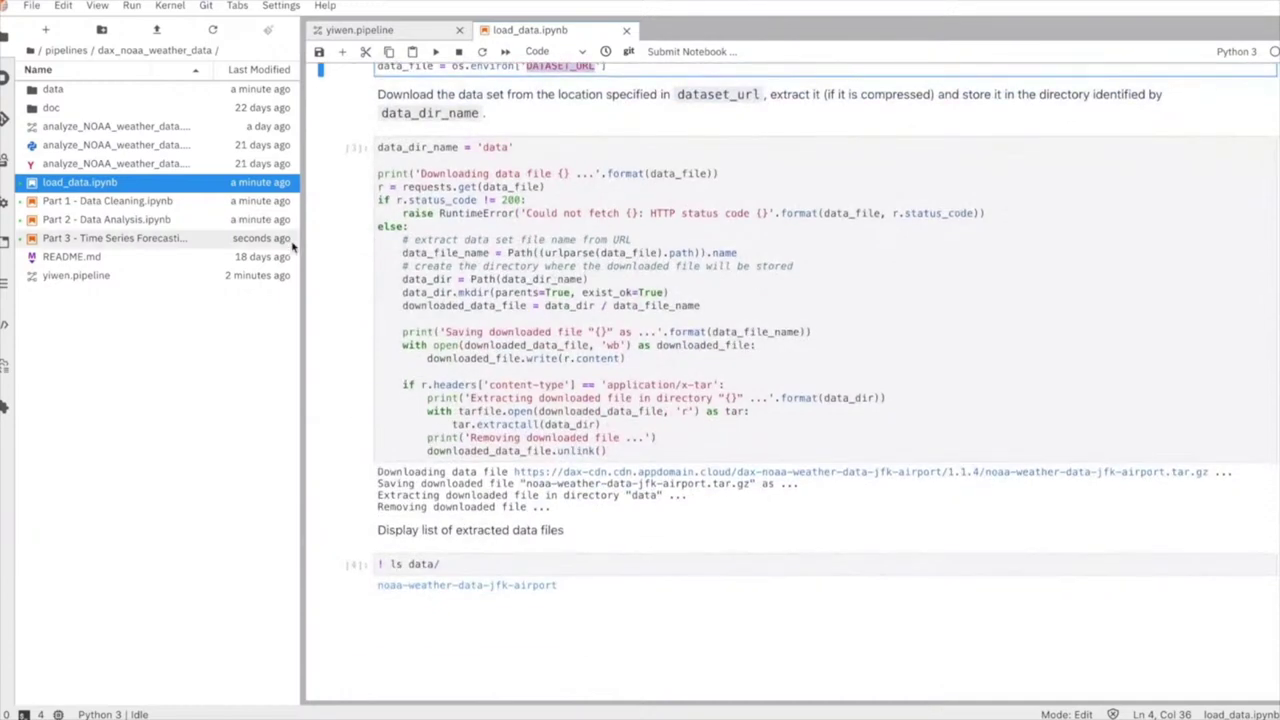
- Open Part 1 - Data Cleaning.ipynb and highlight the jfk_weather.csv path that its raw data cell reads
{"action": "double_click", "coordinate": [172, 201]}
{"action": "scroll", "coordinate": [624, 219], "scroll_direction": "down", "scroll_amount": 5}
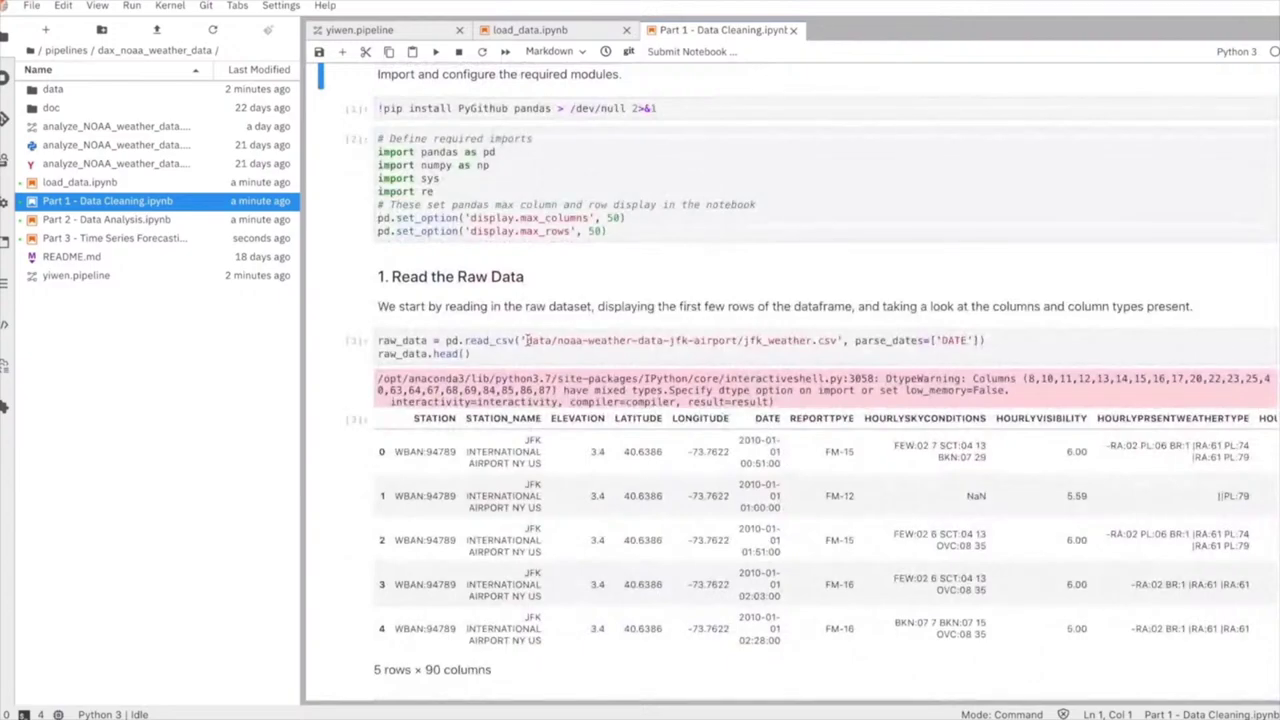
{"action": "left_click_drag", "start_coordinate": [527, 340], "coordinate": [840, 341]}
{"action": "scroll", "coordinate": [797, 571], "scroll_direction": "down", "scroll_amount": 8}
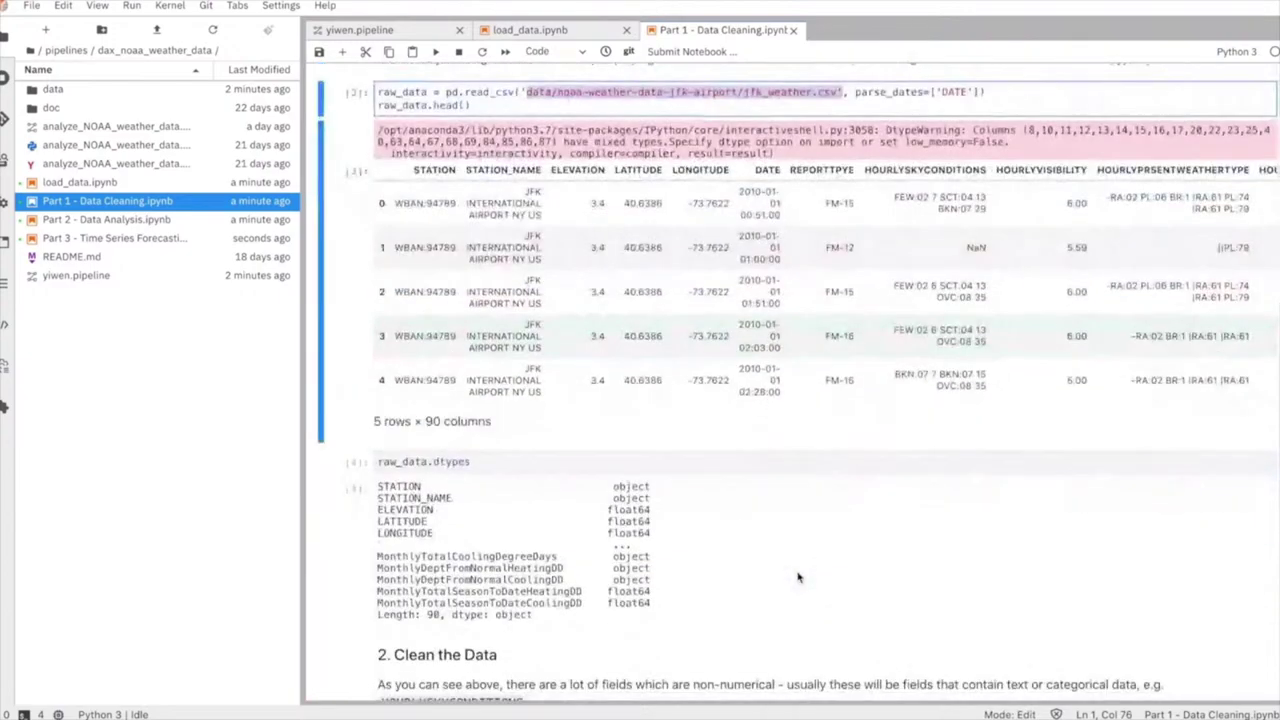
- Examine the HOURLYPrecip cleanup in section 2.2, highlighting the replacement of 0.020.01s with np.nan and selecting the unique values cell
{"action": "scroll", "coordinate": [797, 571], "scroll_direction": "down", "scroll_amount": 12}
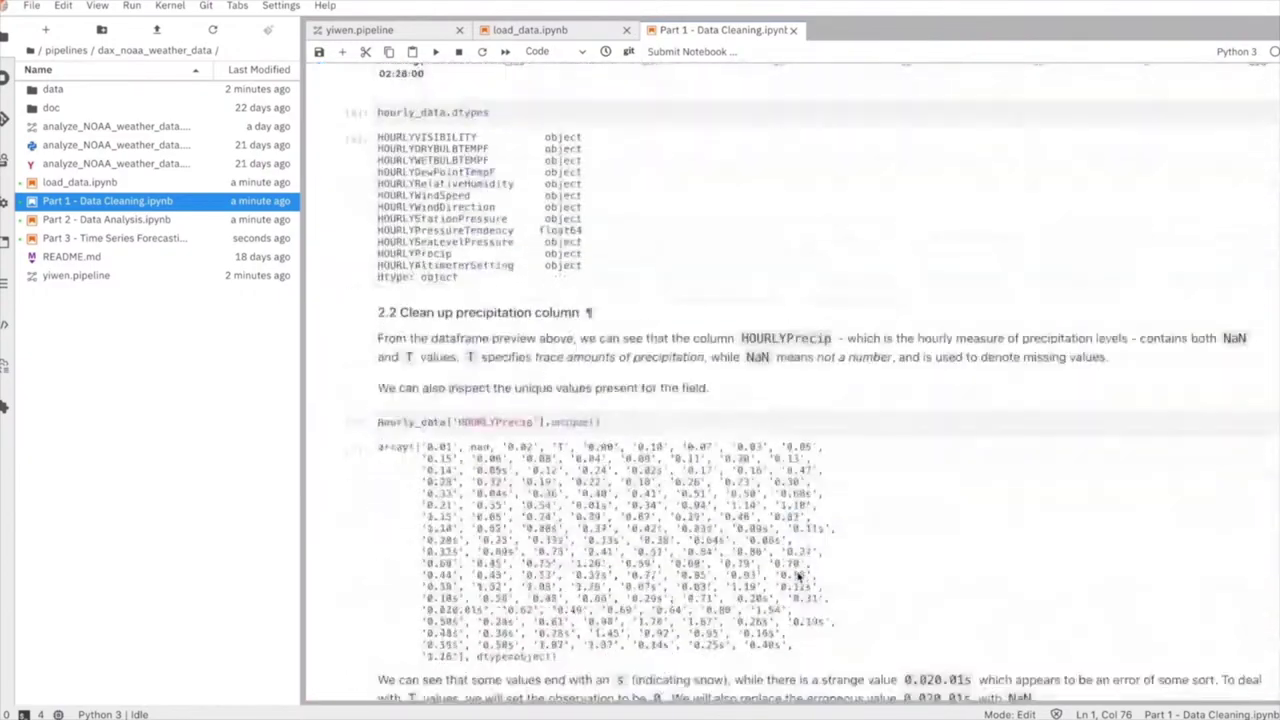
{"action": "scroll", "coordinate": [798, 576], "scroll_direction": "down", "scroll_amount": 3}
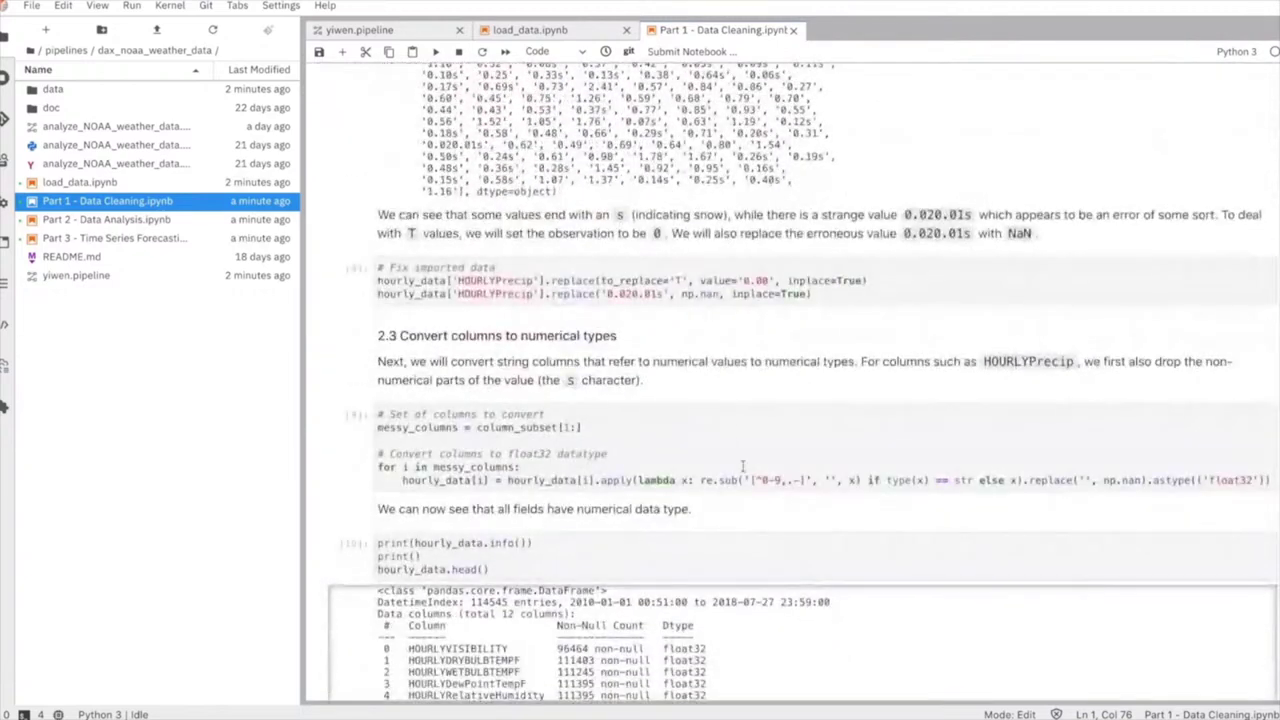
{"action": "left_click_drag", "start_coordinate": [551, 294], "coordinate": [828, 292]}
{"action": "scroll", "coordinate": [828, 292], "scroll_direction": "up", "scroll_amount": 2}
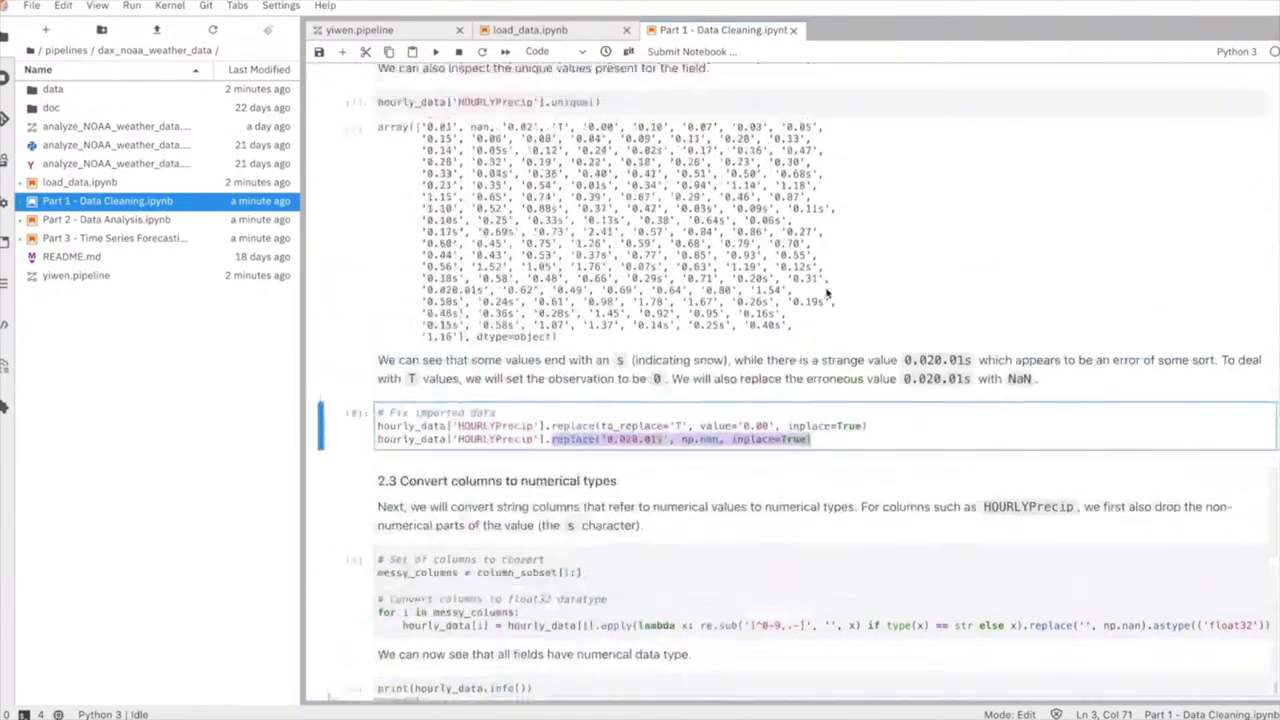
{"action": "left_click", "coordinate": [430, 326]}
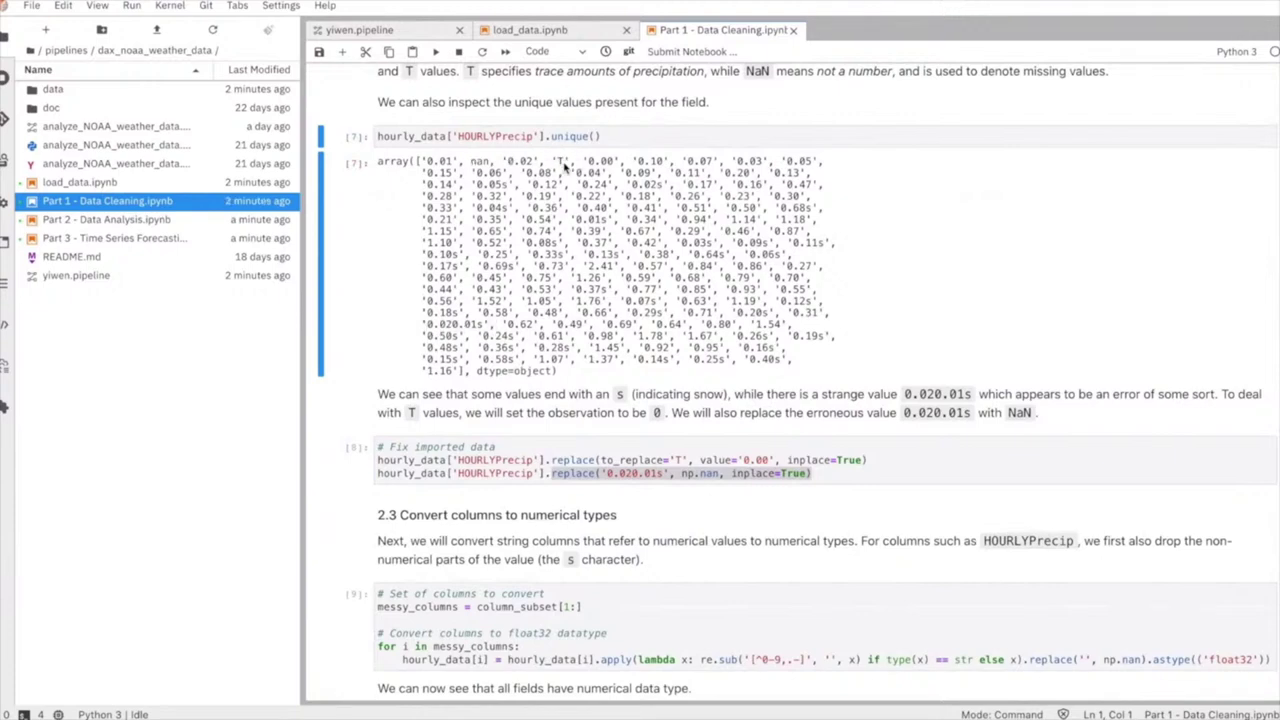
- Review the remaining reformatting, feature encoding and column renaming cells, and highlight the jfk_weather_cleaned.csv output path in the save cell
{"action": "scroll", "coordinate": [535, 540], "scroll_direction": "down", "scroll_amount": 10}
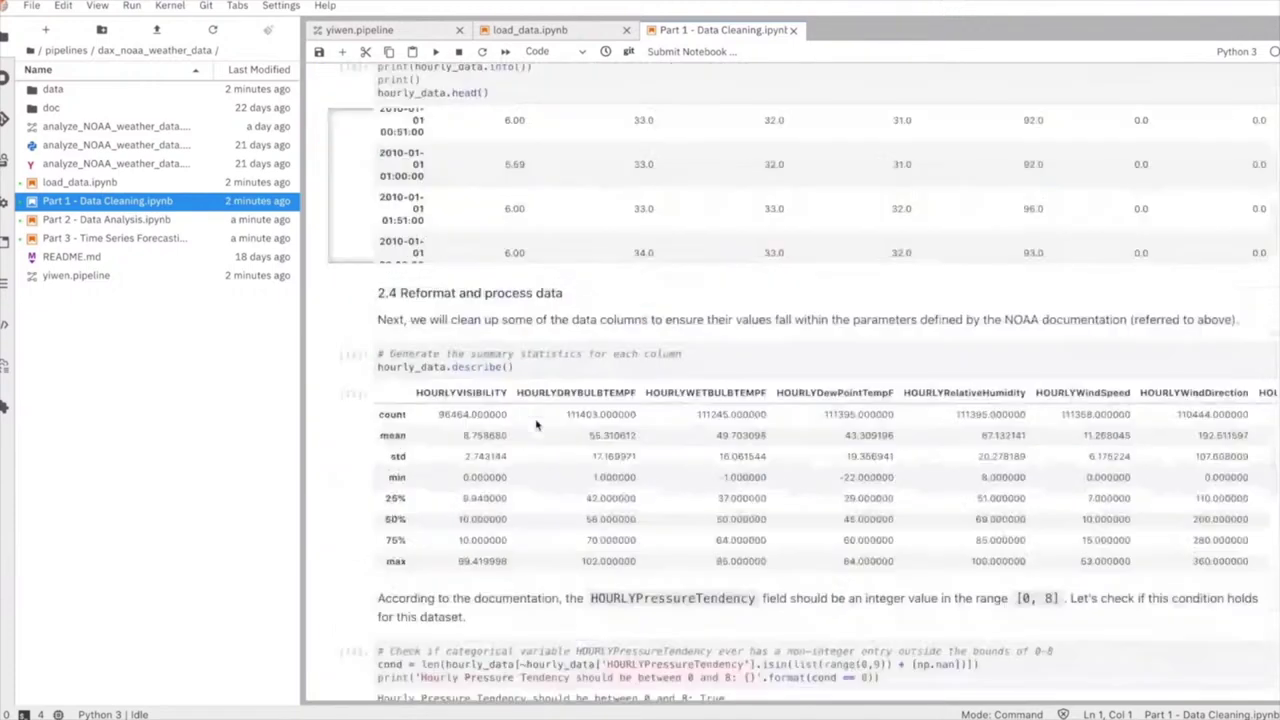
{"action": "scroll", "coordinate": [600, 455], "scroll_direction": "down", "scroll_amount": 3}
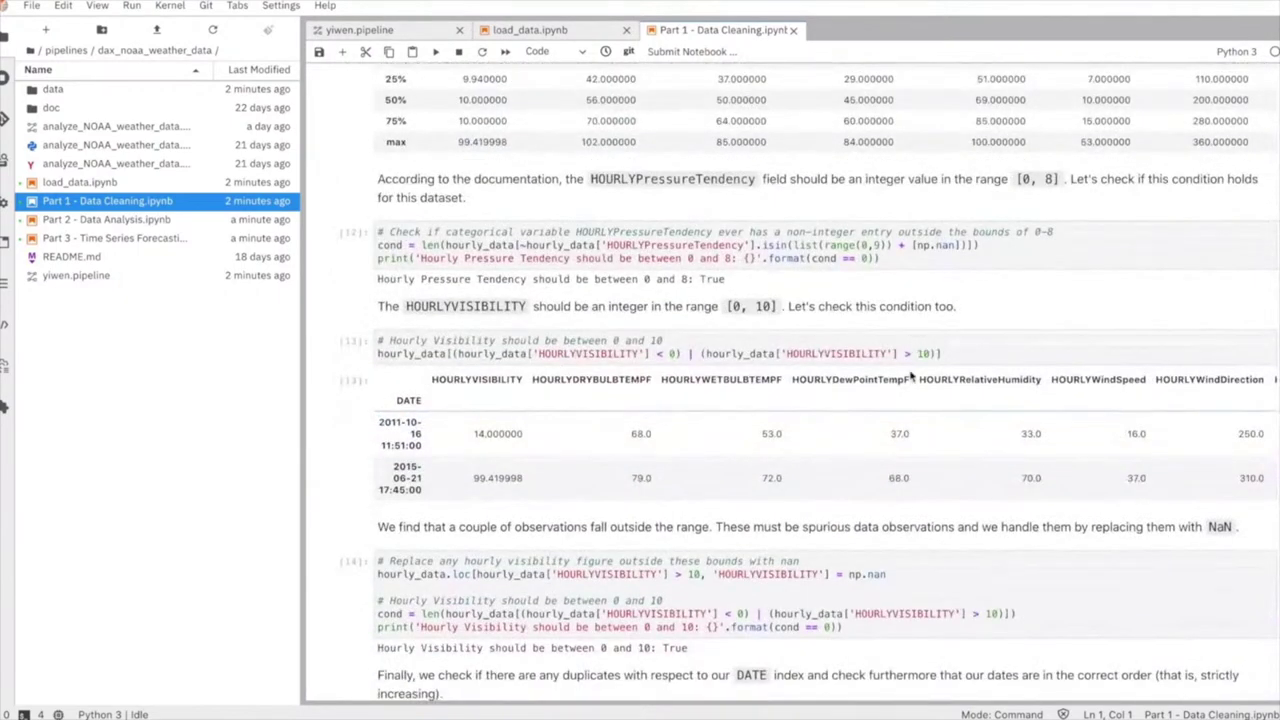
{"action": "scroll", "coordinate": [910, 375], "scroll_direction": "down", "scroll_amount": 20}
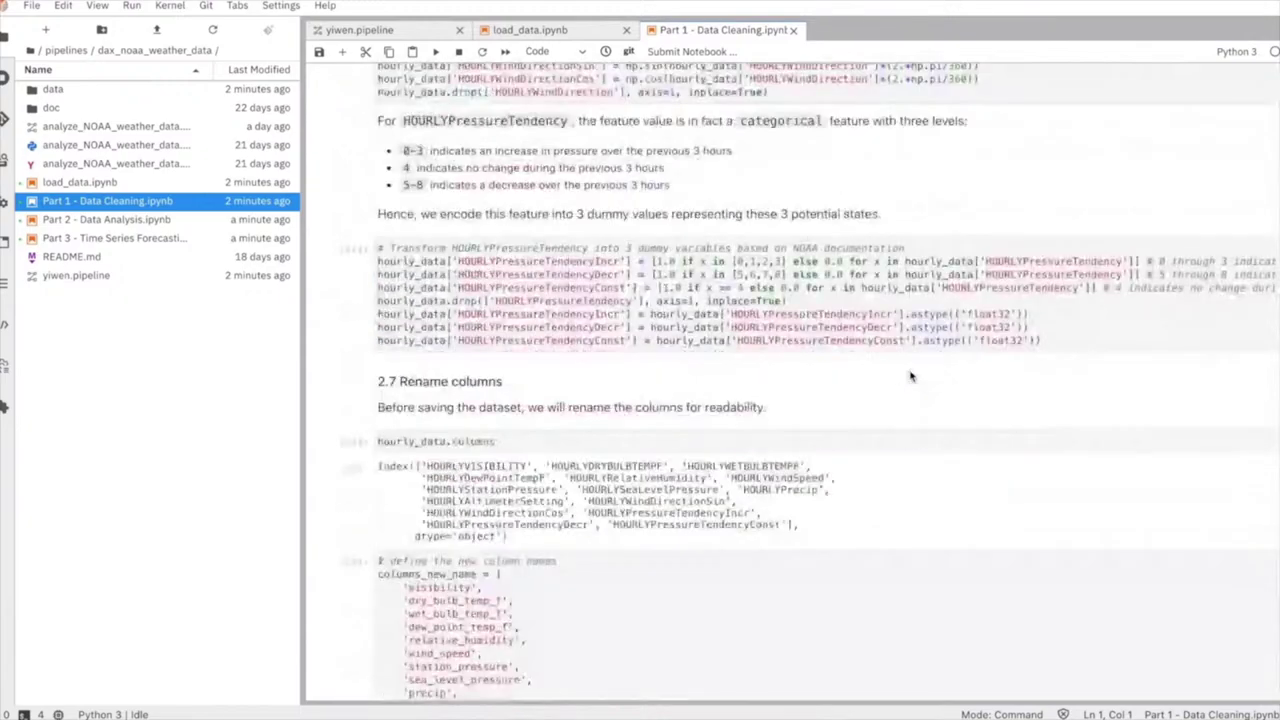
{"action": "scroll", "coordinate": [910, 375], "scroll_direction": "down", "scroll_amount": 2}
{"action": "scroll", "coordinate": [514, 217], "scroll_direction": "down", "scroll_amount": 15}
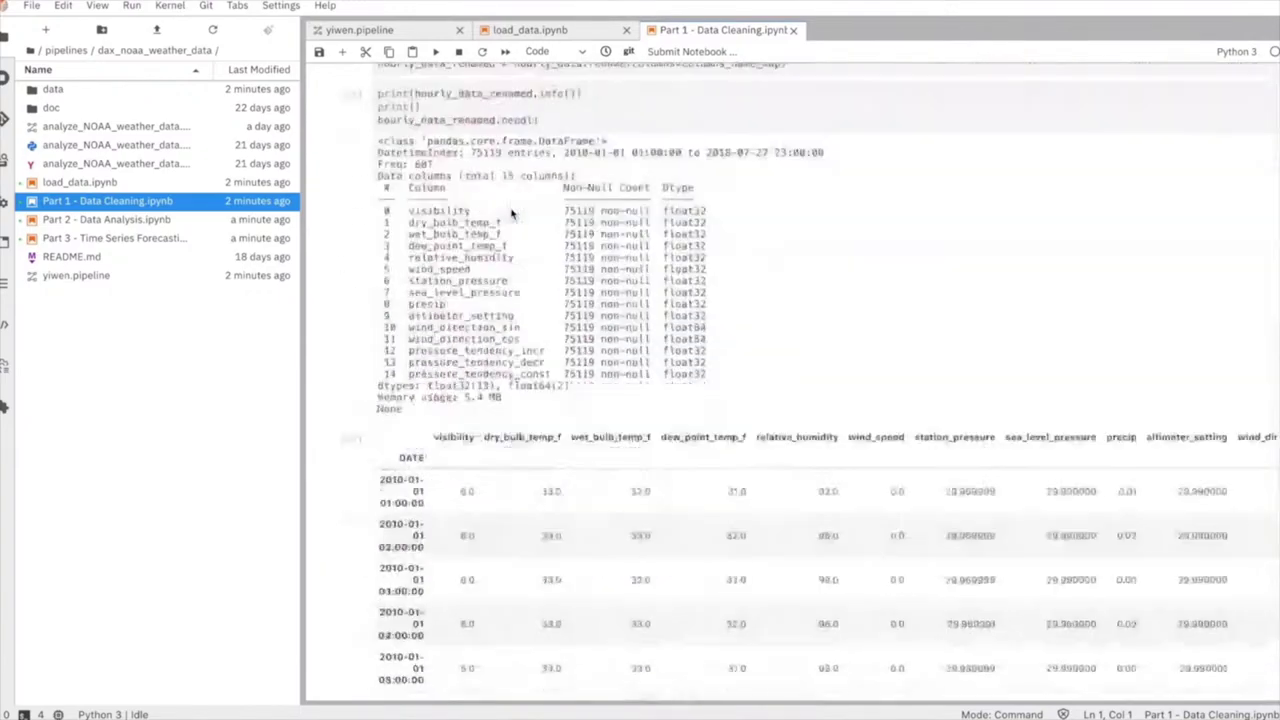
{"action": "left_click_drag", "start_coordinate": [549, 405], "coordinate": [917, 399]}
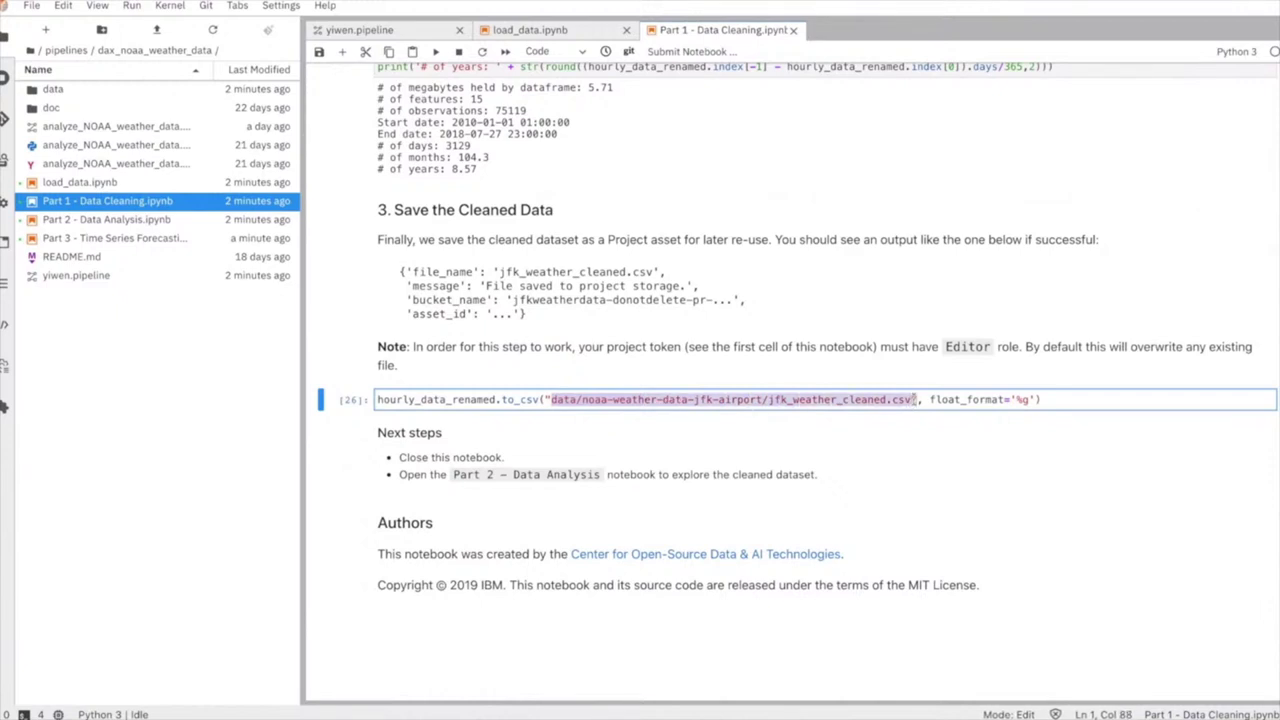
- Open Part 2 - Data Analysis.ipynb and highlight the jfk_weather_cleaned.csv path that its data reading cell uses
{"action": "double_click", "coordinate": [120, 220]}
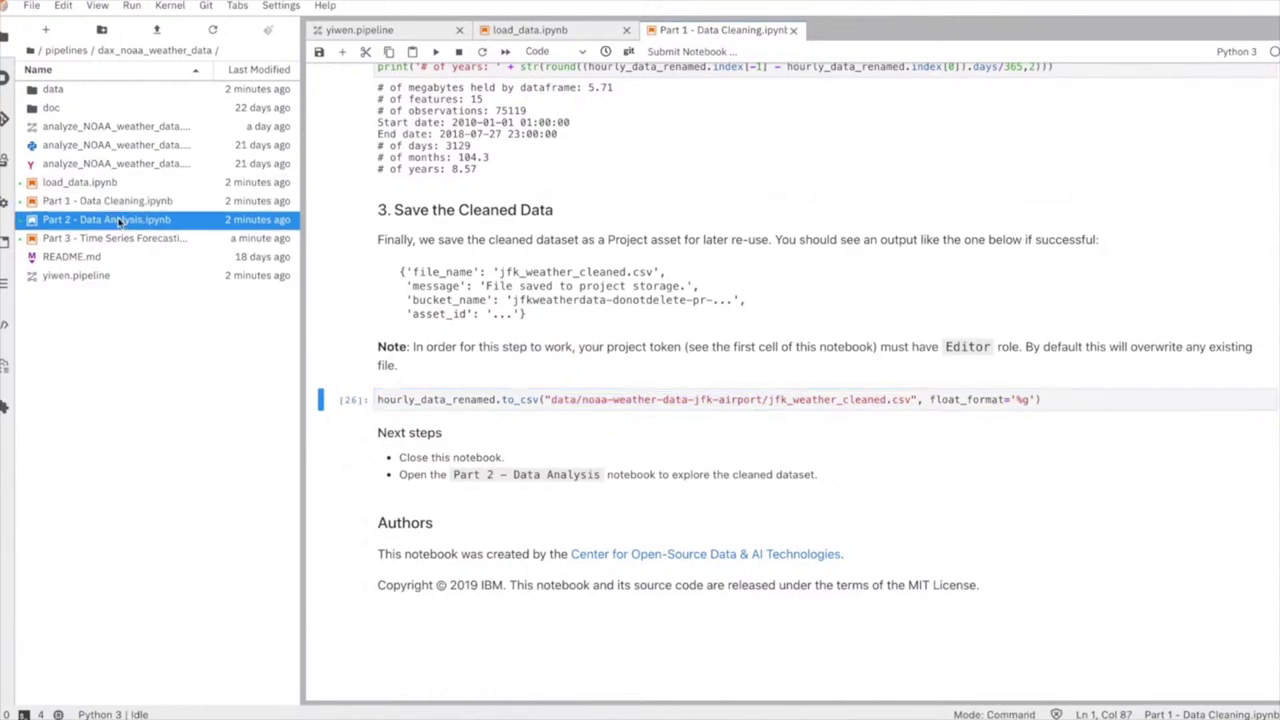
{"action": "scroll", "coordinate": [432, 222], "scroll_direction": "down", "scroll_amount": 5}
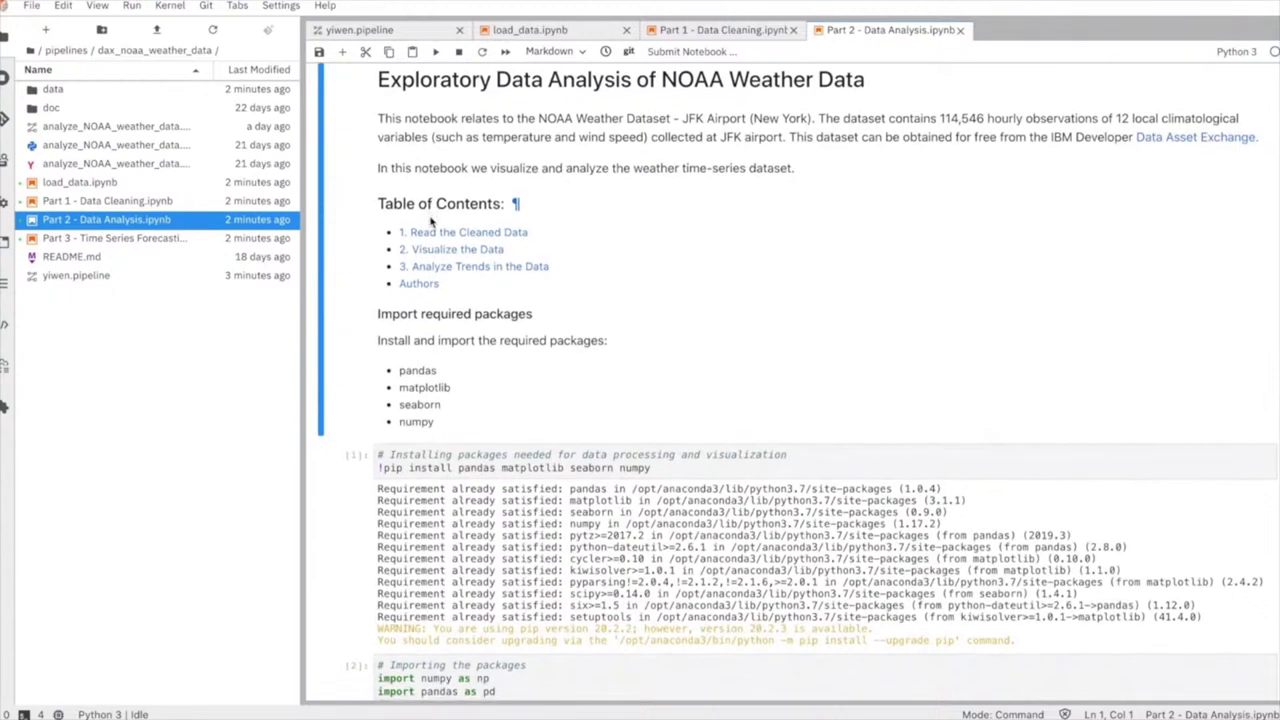
{"action": "scroll", "coordinate": [432, 222], "scroll_direction": "down", "scroll_amount": 8}
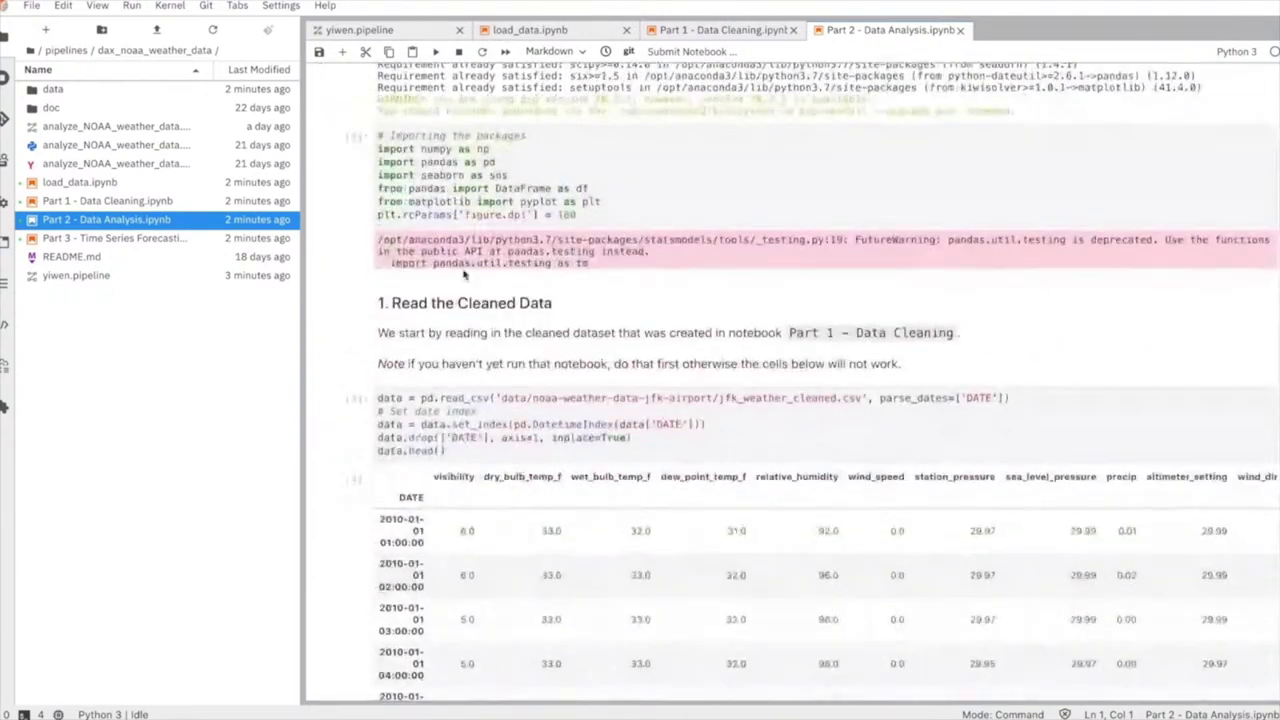
{"action": "left_click_drag", "start_coordinate": [502, 398], "coordinate": [846, 398]}
- Highlight the plot_cols column names and examine the overview plots, correlation matrix, temperature trends and rolling average charts
{"action": "scroll", "coordinate": [467, 329], "scroll_direction": "down", "scroll_amount": 12}
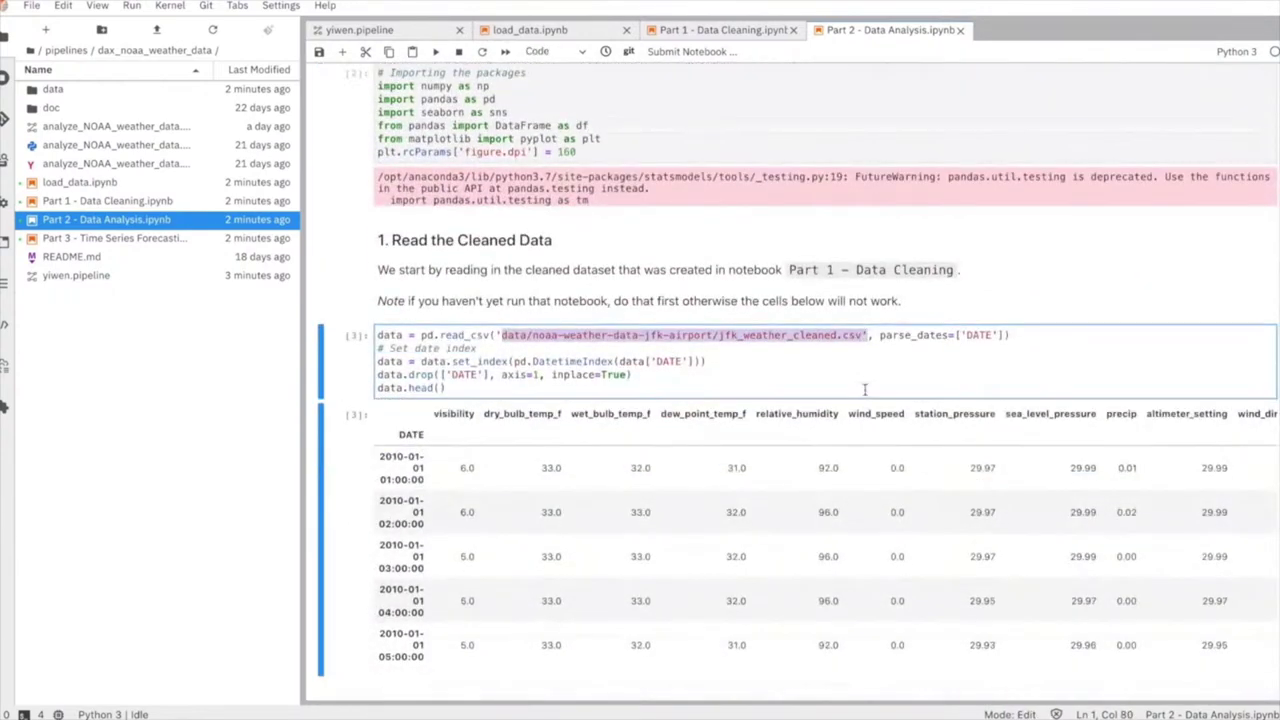
{"action": "left_click_drag", "start_coordinate": [466, 333], "coordinate": [962, 334]}
{"action": "scroll", "coordinate": [960, 333], "scroll_direction": "down", "scroll_amount": 9}
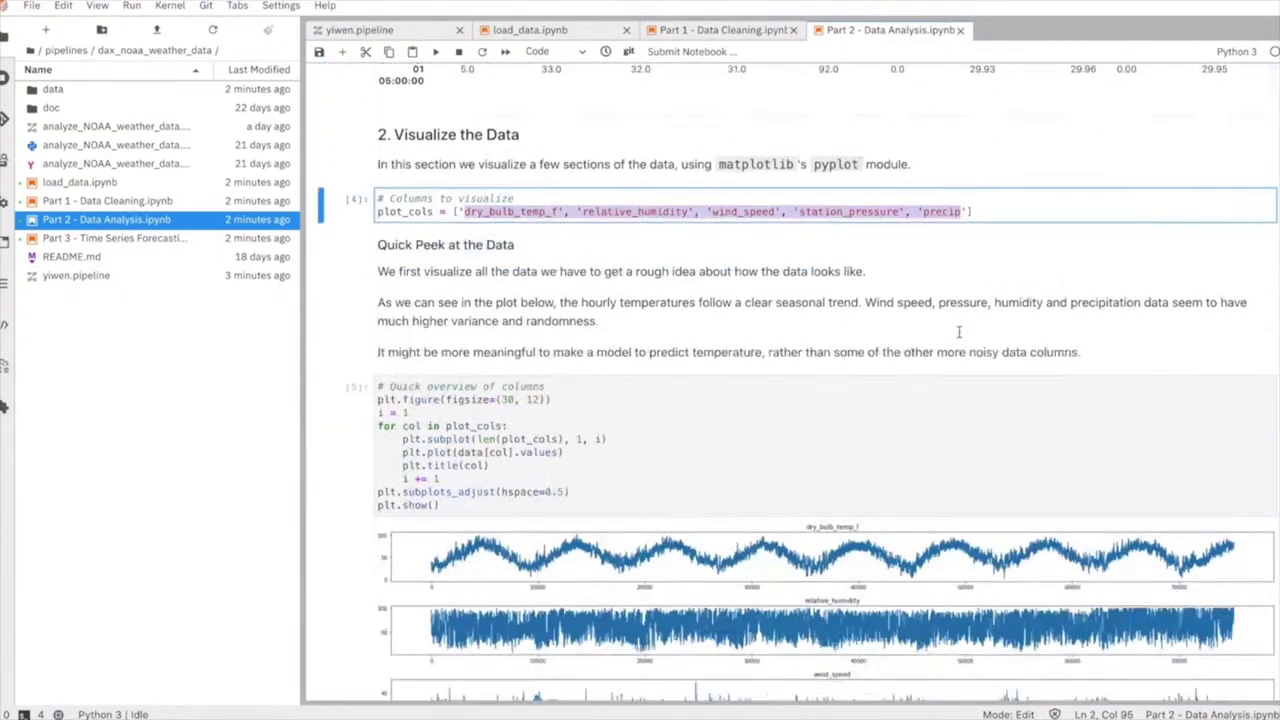
{"action": "scroll", "coordinate": [904, 685], "scroll_direction": "down", "scroll_amount": 15}
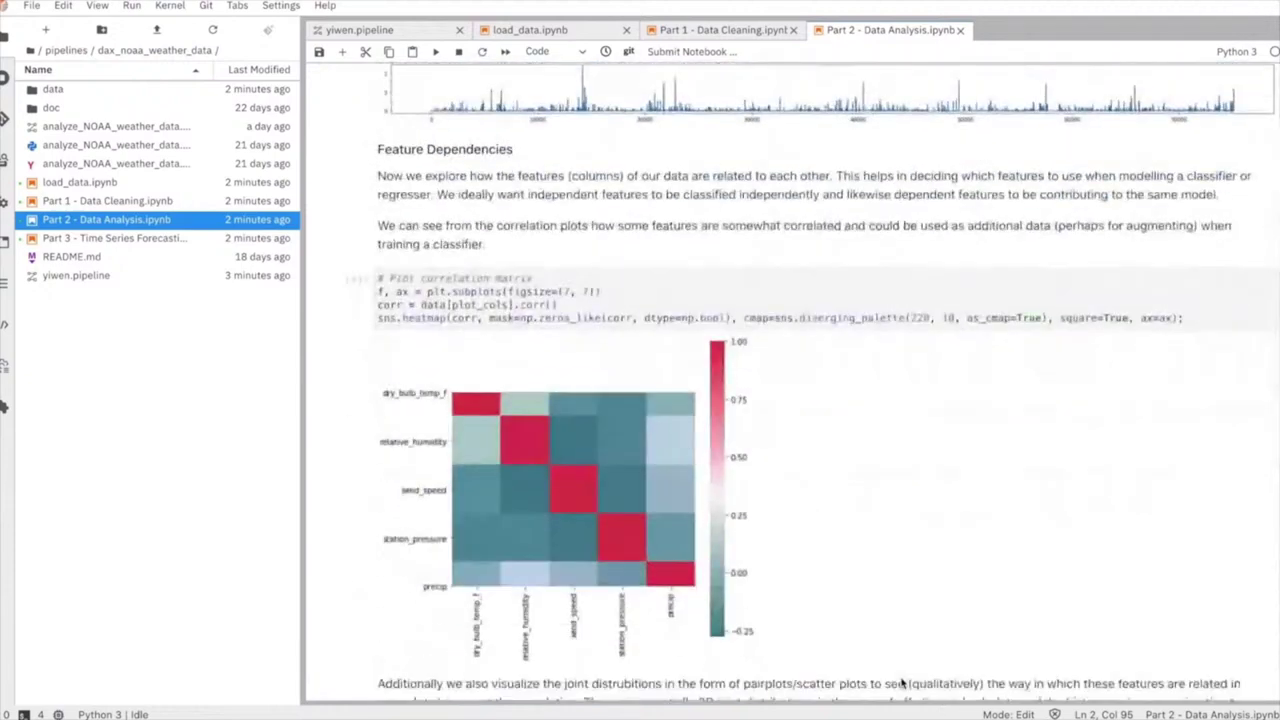
{"action": "scroll", "coordinate": [705, 447], "scroll_direction": "down", "scroll_amount": 20}
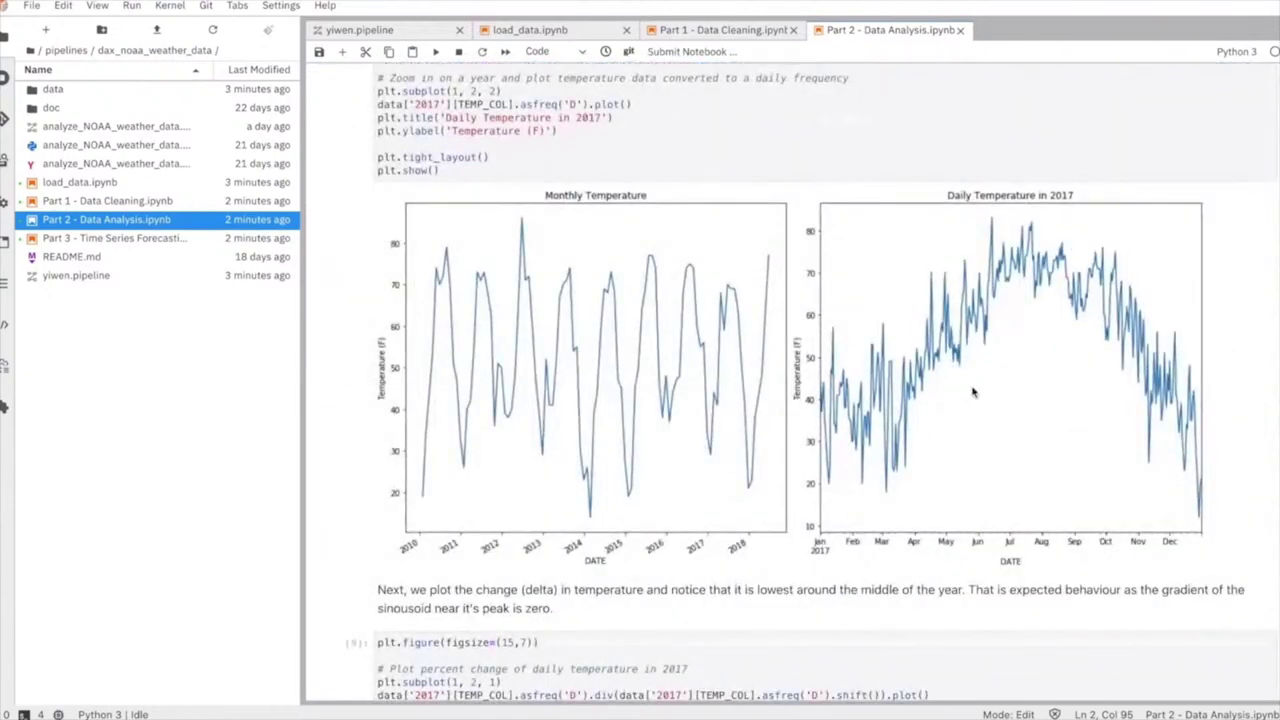
{"action": "scroll", "coordinate": [975, 392], "scroll_direction": "down", "scroll_amount": 16}
{"action": "scroll", "coordinate": [981, 387], "scroll_direction": "down", "scroll_amount": 4}
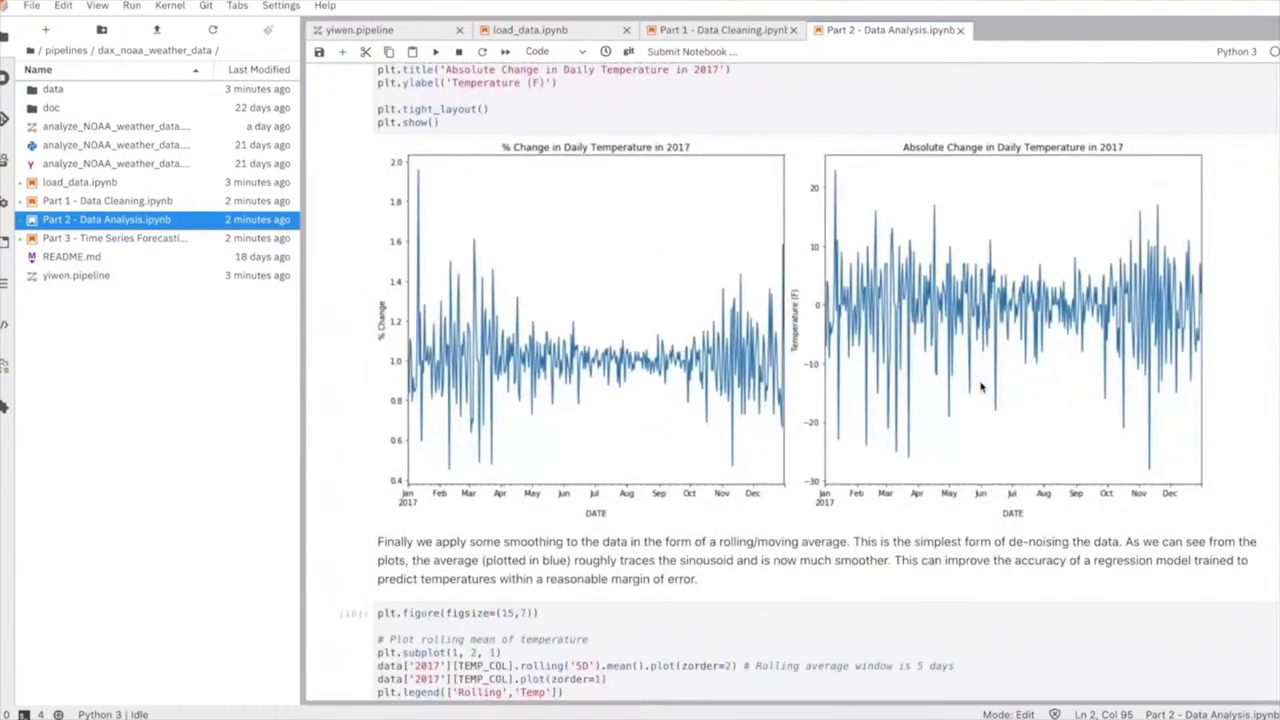
{"action": "scroll", "coordinate": [982, 232], "scroll_direction": "down", "scroll_amount": 15}
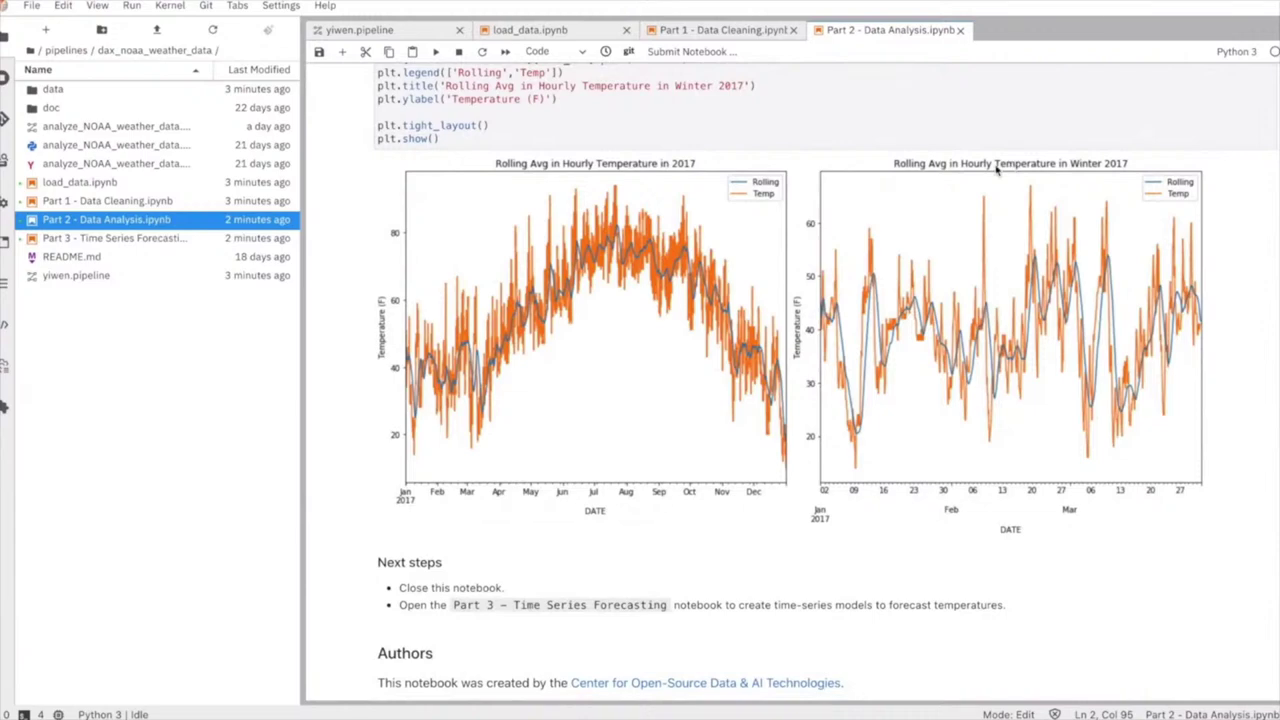
- Open the Part 3 - Time Series Forecasting notebook and highlight the jfk_weather_cleaned.csv path in its data reading cell
{"action": "double_click", "coordinate": [184, 241]}
{"action": "scroll", "coordinate": [519, 256], "scroll_direction": "down", "scroll_amount": 15}
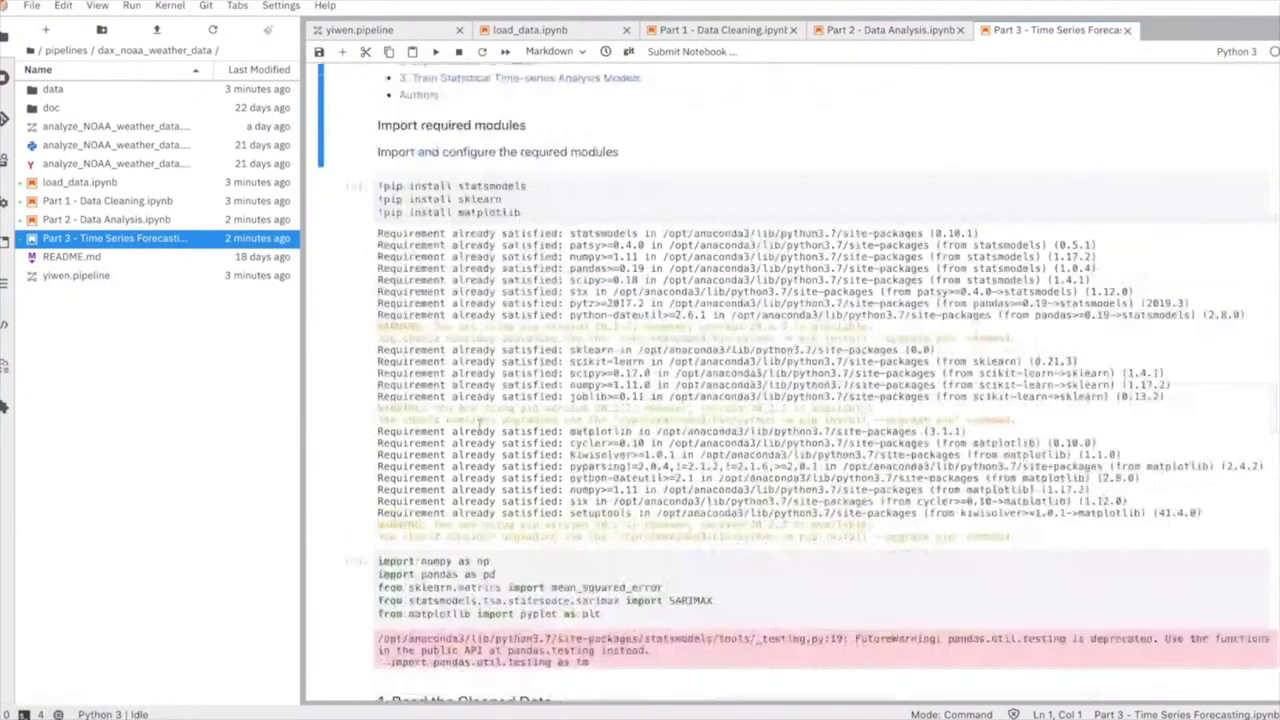
{"action": "left_click_drag", "start_coordinate": [500, 394], "coordinate": [874, 393]}
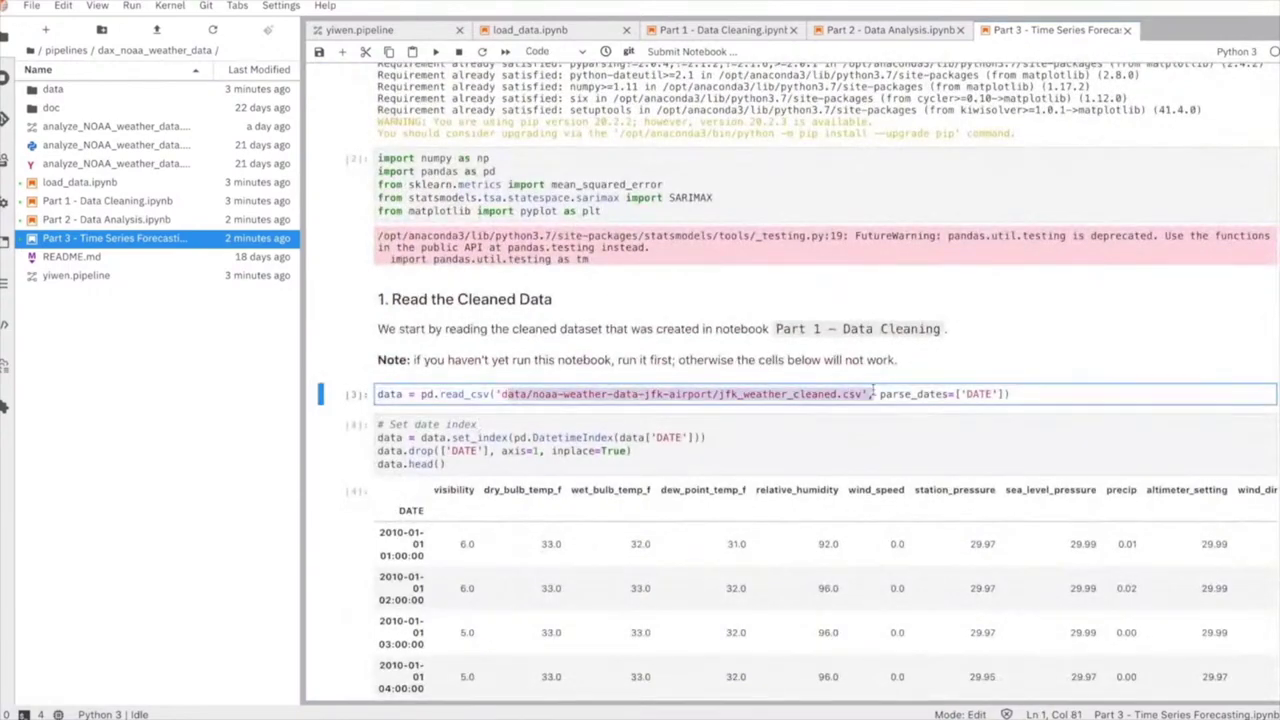
- Examine the training/validation/test split section and the baseline models, selecting the cell that plots the first 7 days of the validation set
{"action": "scroll", "coordinate": [874, 393], "scroll_direction": "down", "scroll_amount": 20}
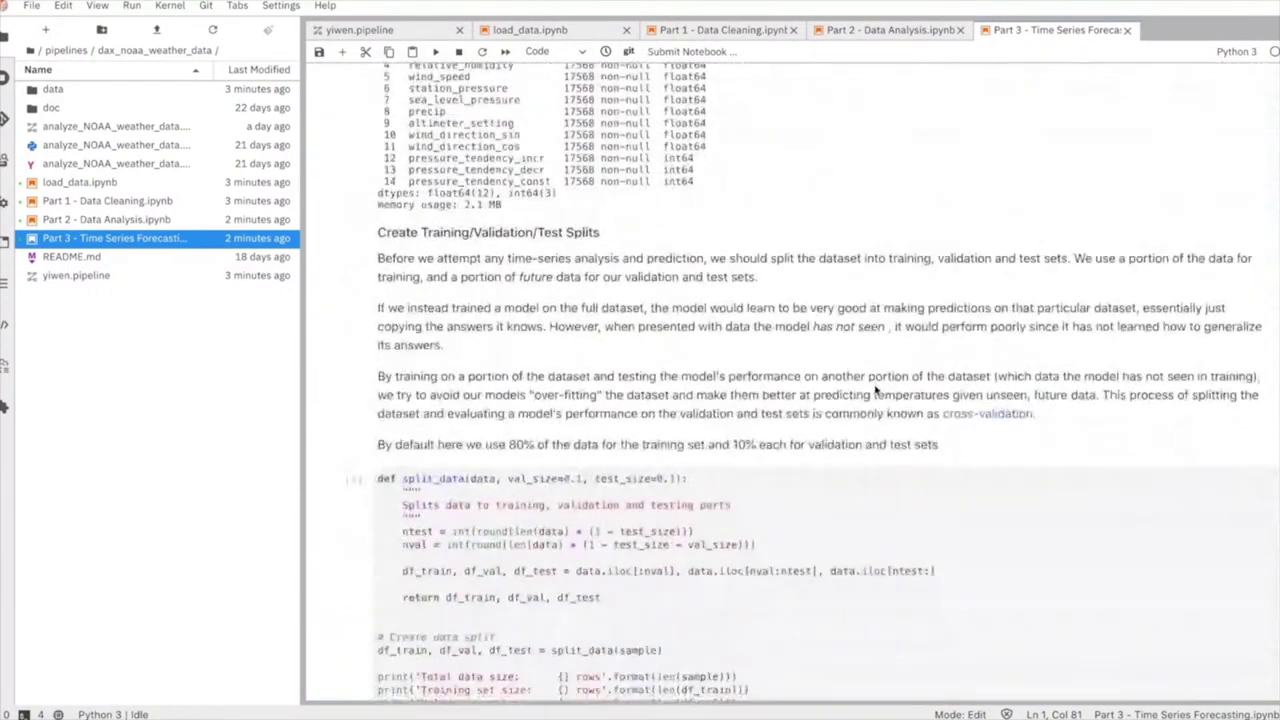
{"action": "left_click", "coordinate": [403, 140]}
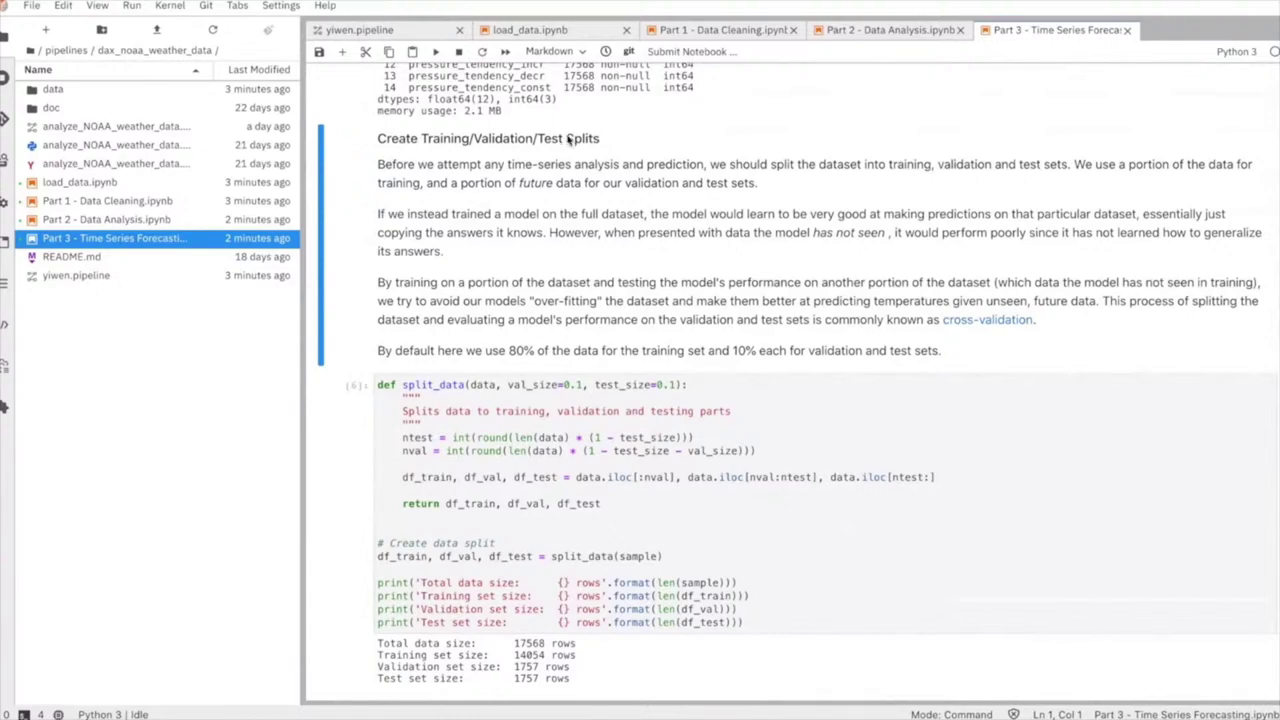
{"action": "scroll", "coordinate": [502, 450], "scroll_direction": "down", "scroll_amount": 6}
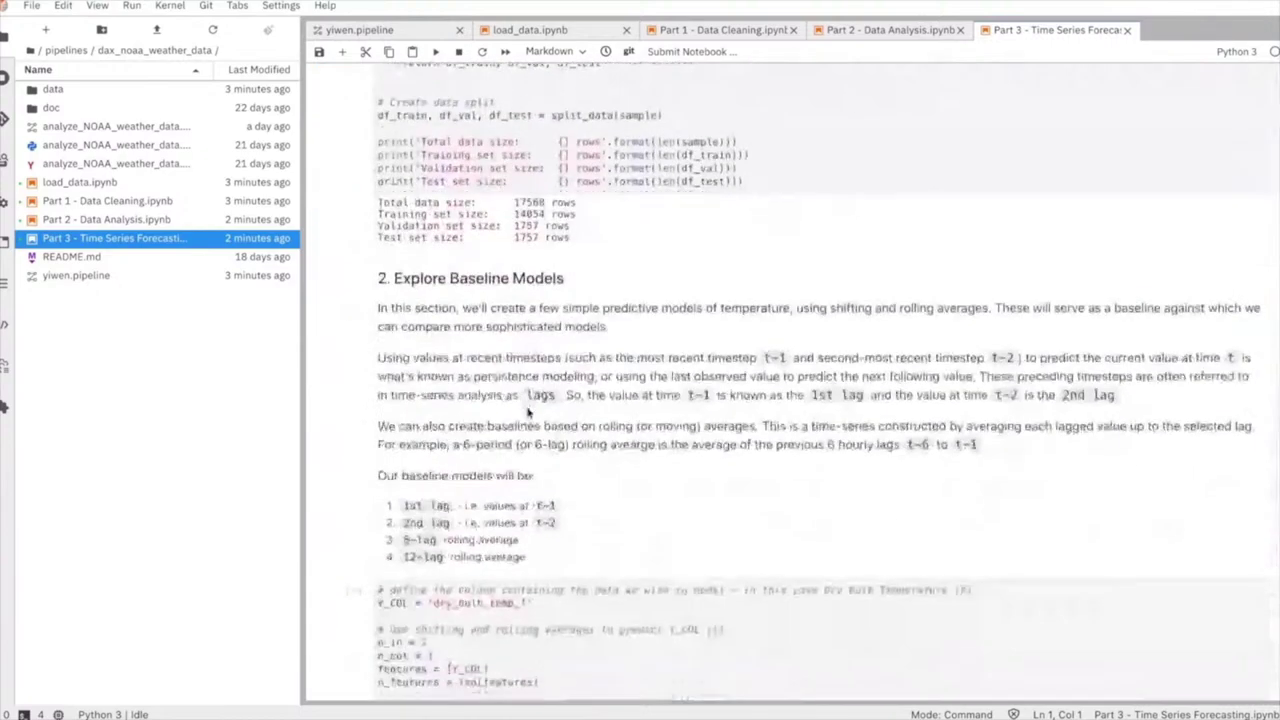
{"action": "scroll", "coordinate": [512, 475], "scroll_direction": "down", "scroll_amount": 12}
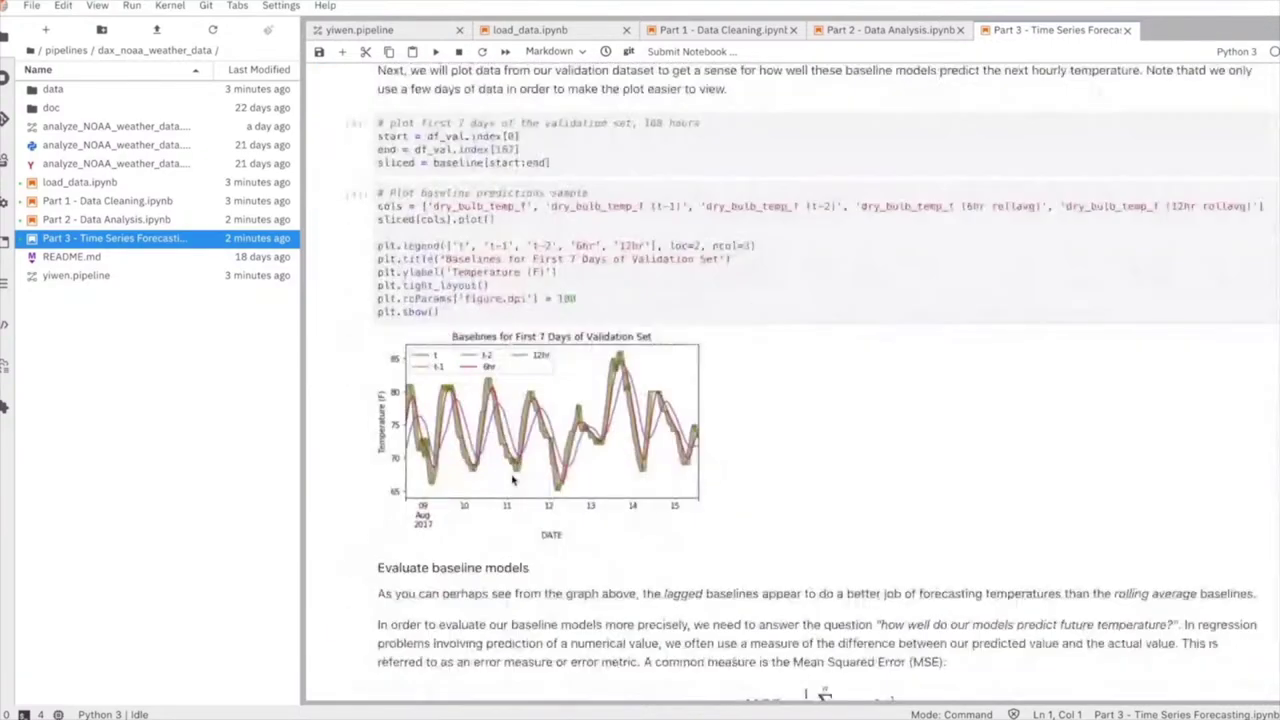
{"action": "right_click", "coordinate": [445, 345]}
{"action": "left_click", "coordinate": [444, 335]}
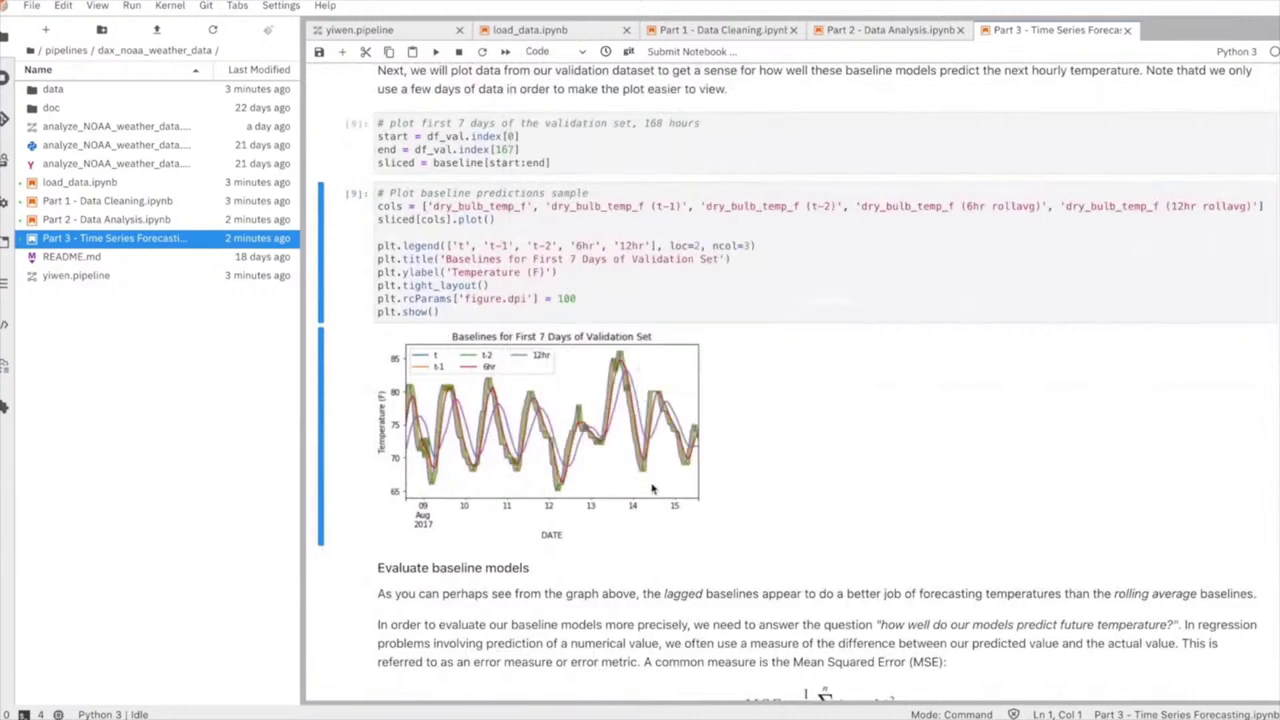
- Review the baseline RMSE evaluation, the SARIMAX model sections and the ARIMA prediction plot for the first 48 hours
{"action": "scroll", "coordinate": [652, 489], "scroll_direction": "down", "scroll_amount": 8}
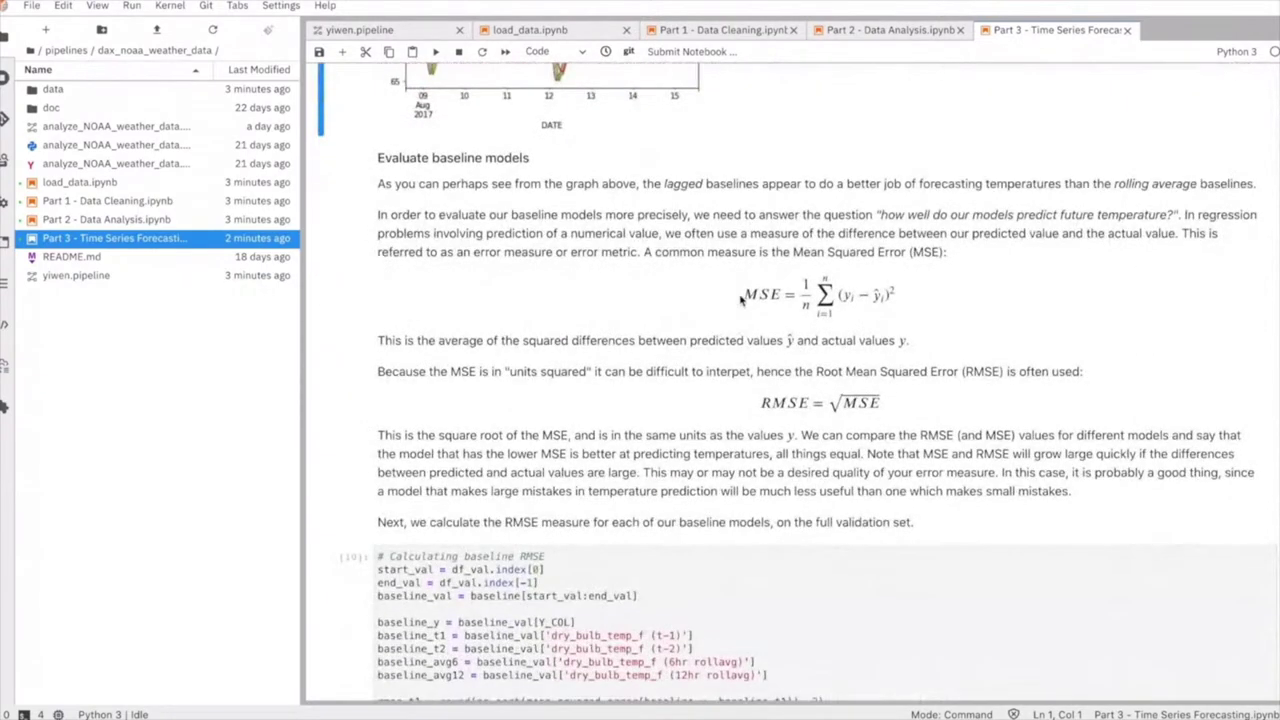
{"action": "scroll", "coordinate": [778, 300], "scroll_direction": "down", "scroll_amount": 20}
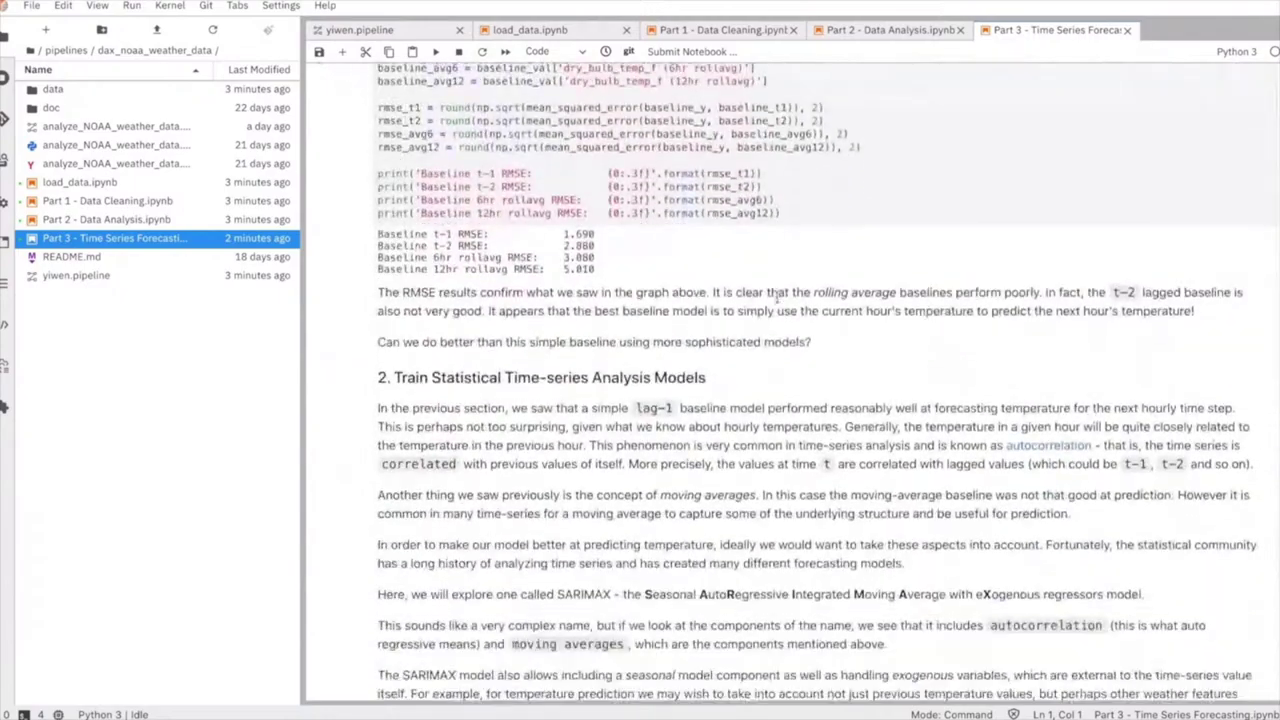
{"action": "scroll", "coordinate": [778, 300], "scroll_direction": "down", "scroll_amount": 20}
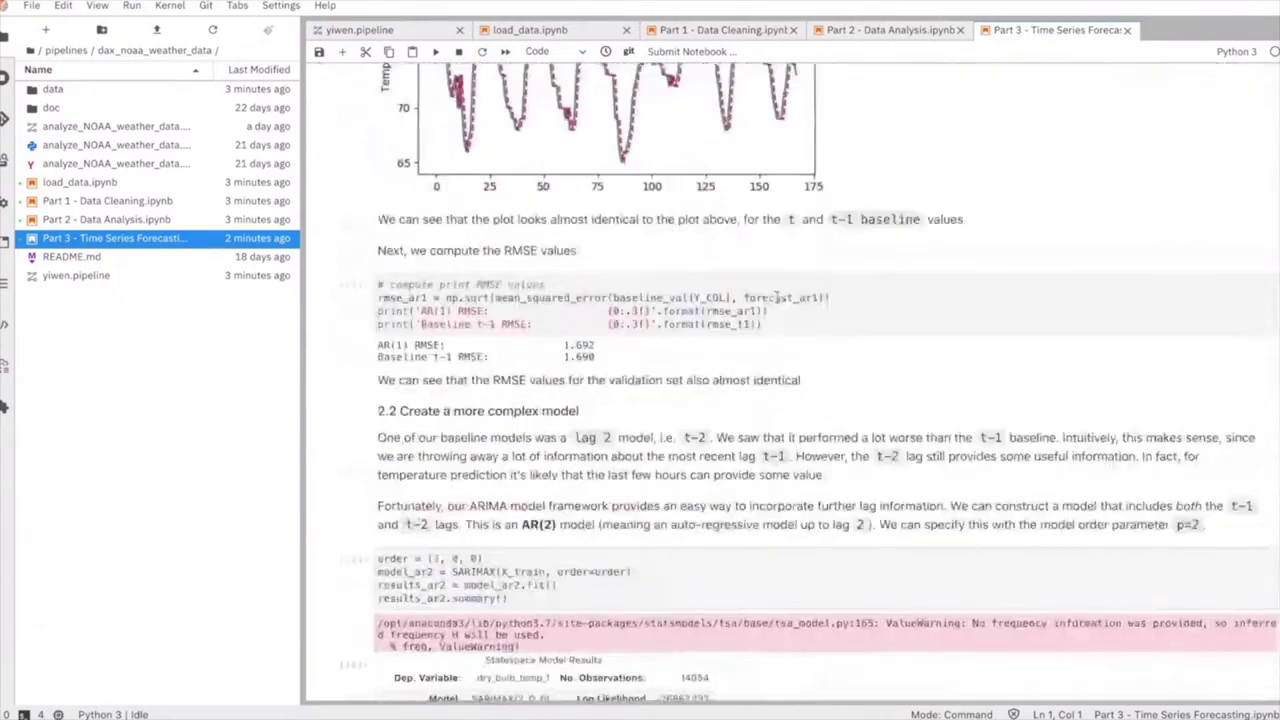
{"action": "scroll", "coordinate": [776, 300], "scroll_direction": "down", "scroll_amount": 20}
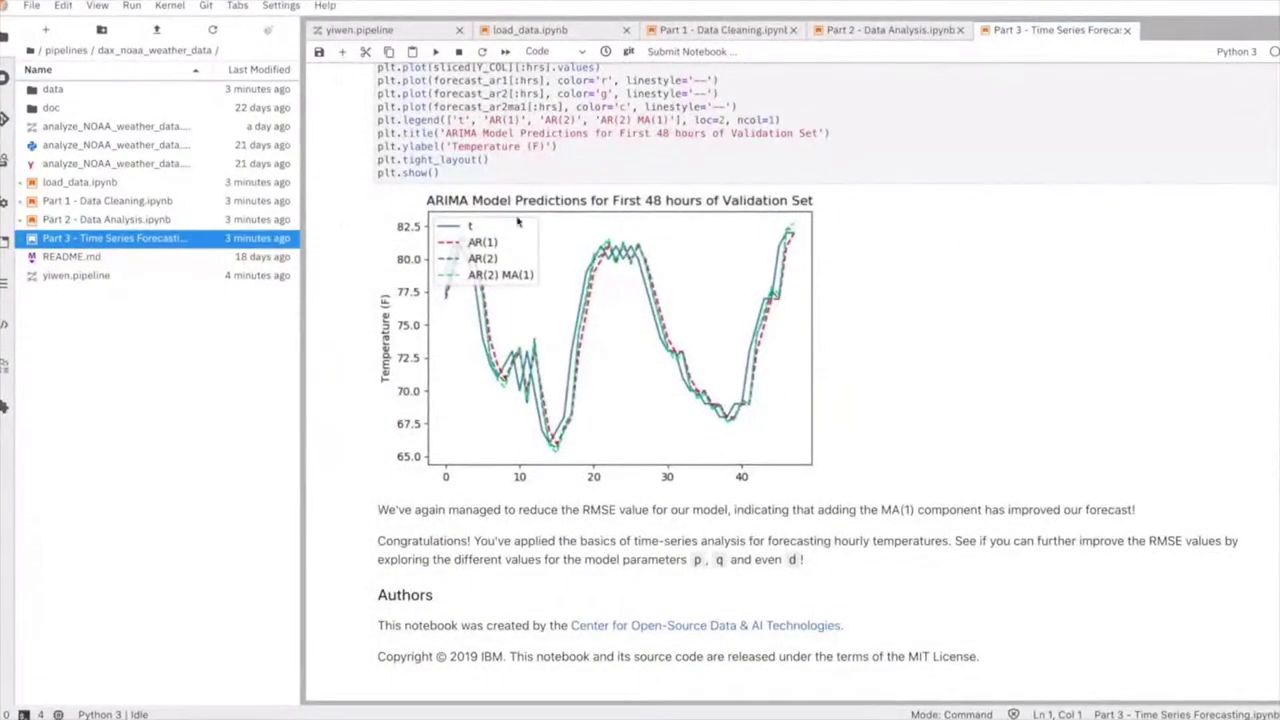
{"action": "scroll", "coordinate": [438, 210], "scroll_direction": "up", "scroll_amount": 3}
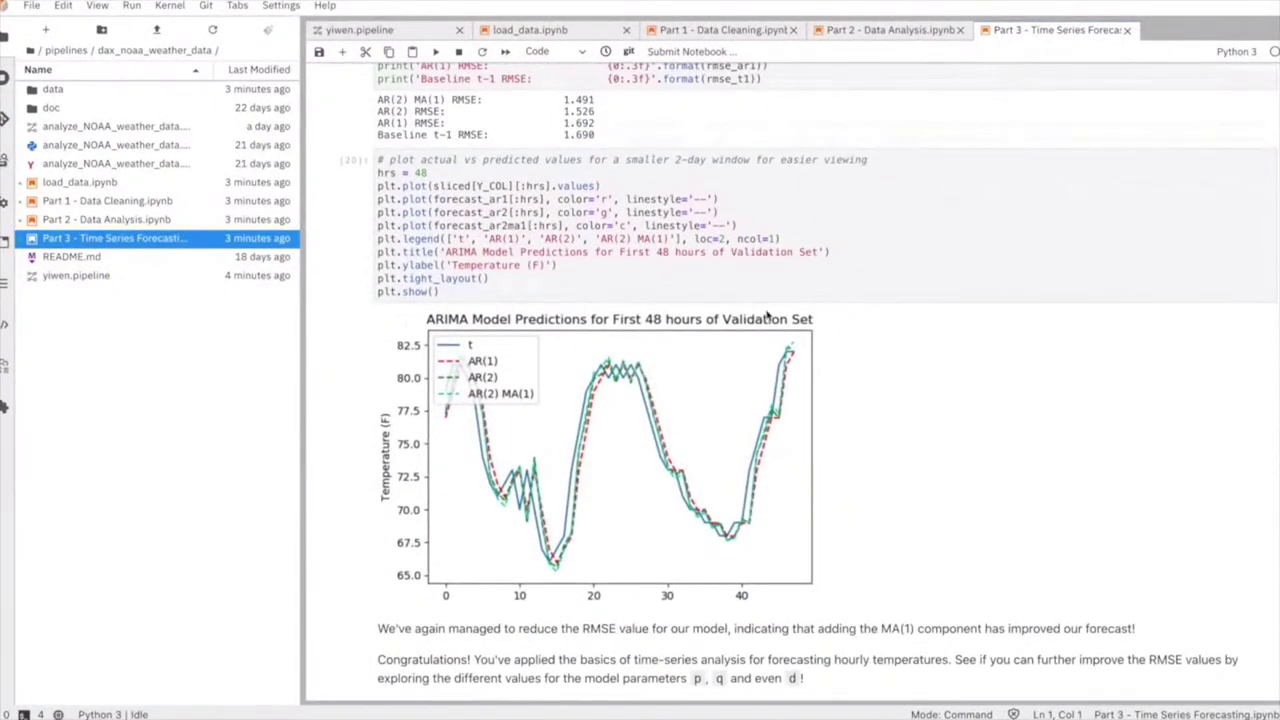
{"action": "scroll", "coordinate": [787, 313], "scroll_direction": "down", "scroll_amount": 2}
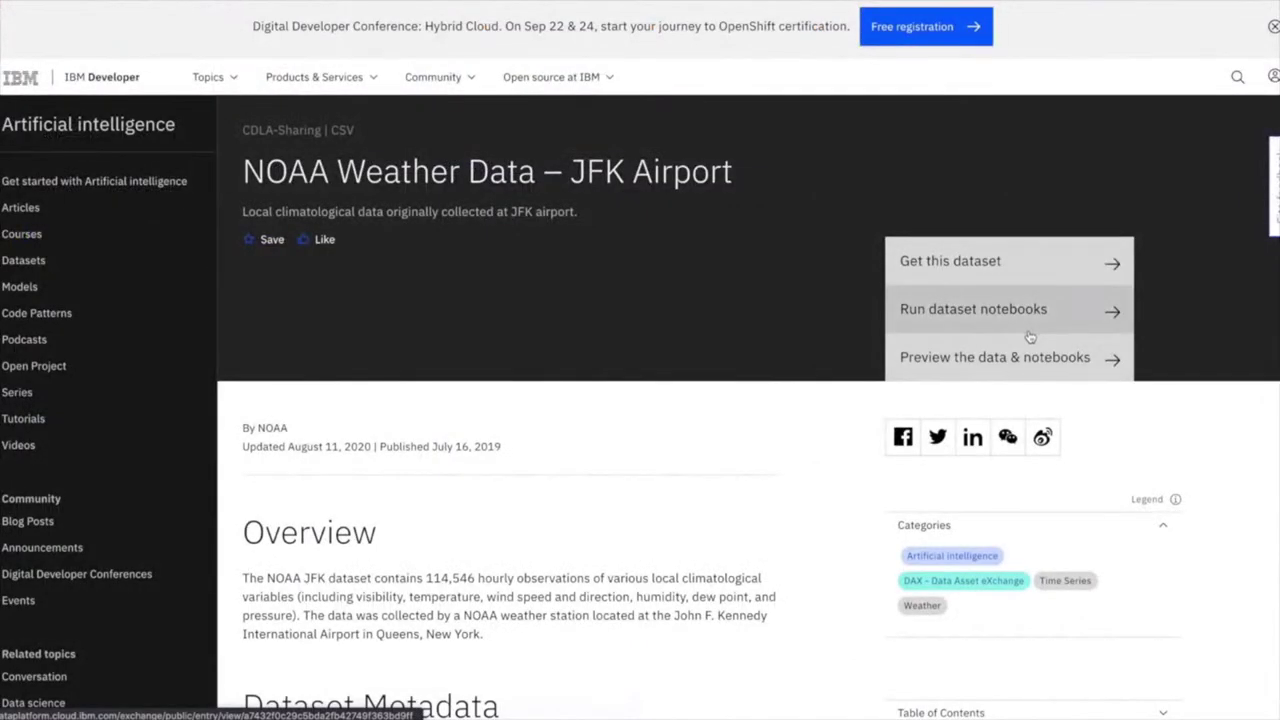
- Open the NOAA JFK dataset's notebook preview and look through the Data Cleaning, Data Analysis and Time Series Forecasting notebooks
{"action": "left_click", "coordinate": [1005, 358]}
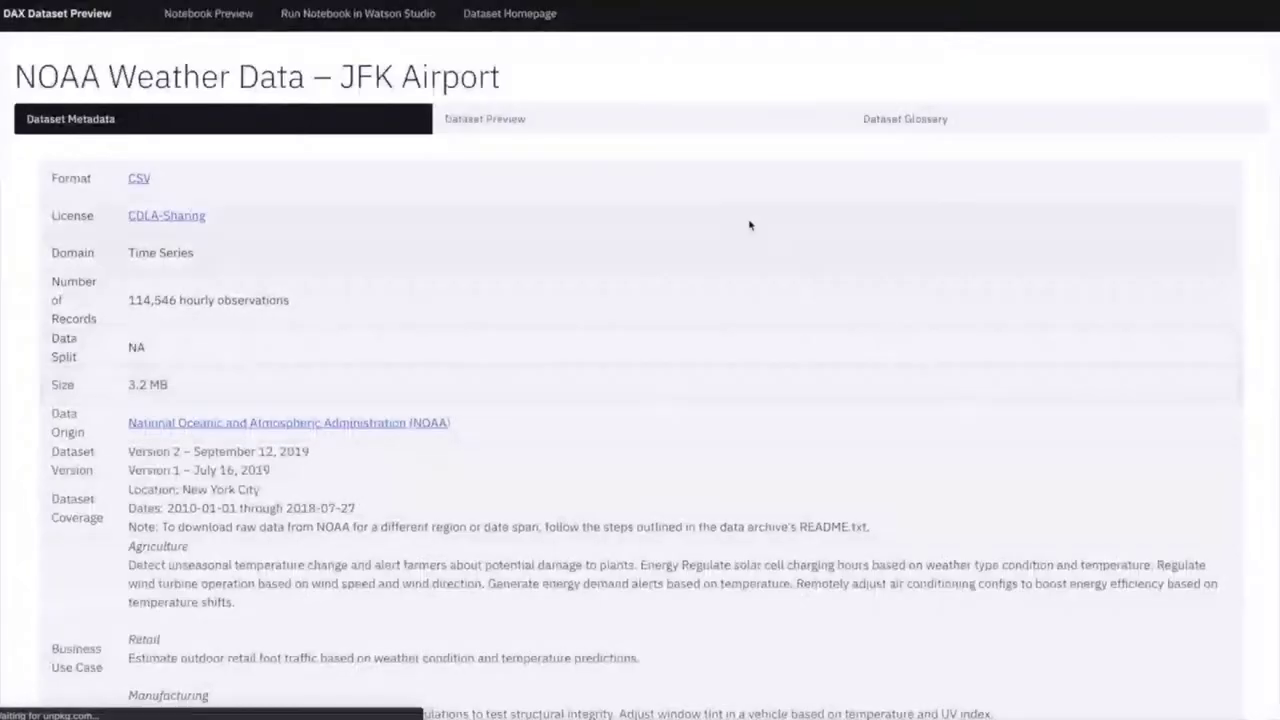
{"action": "left_click", "coordinate": [237, 14]}
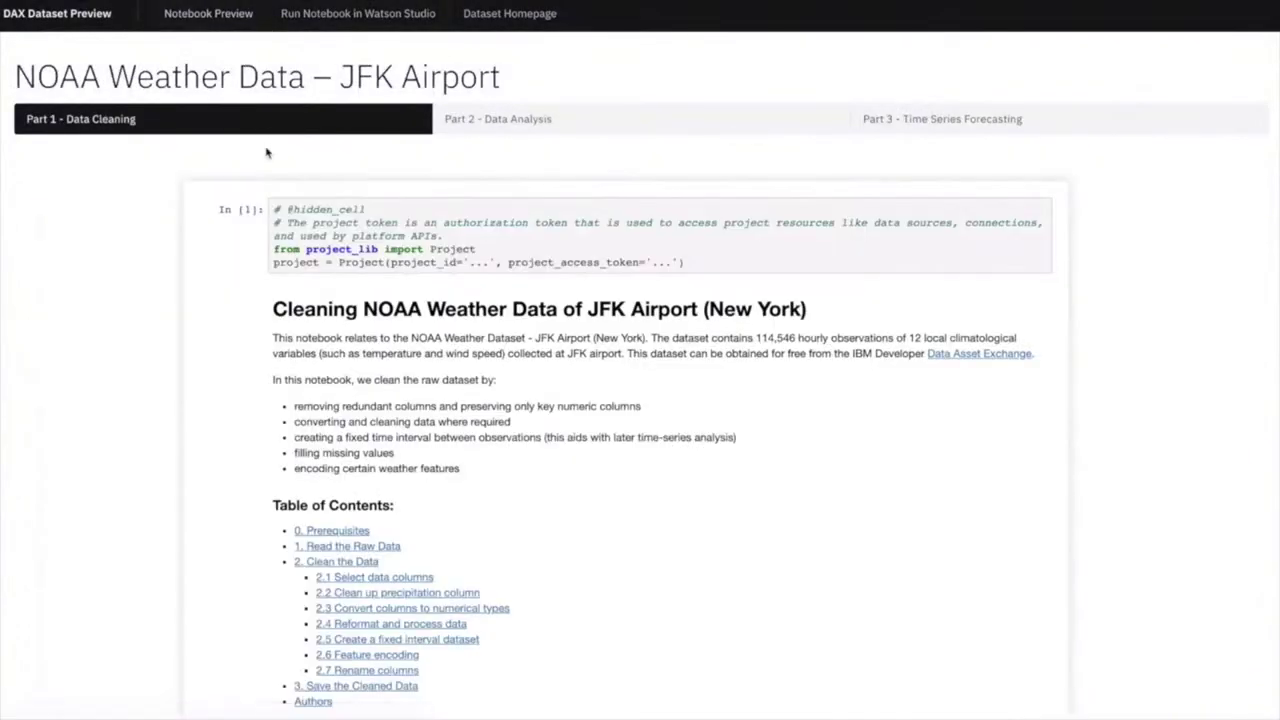
{"action": "scroll", "coordinate": [251, 297], "scroll_direction": "down", "scroll_amount": 4}
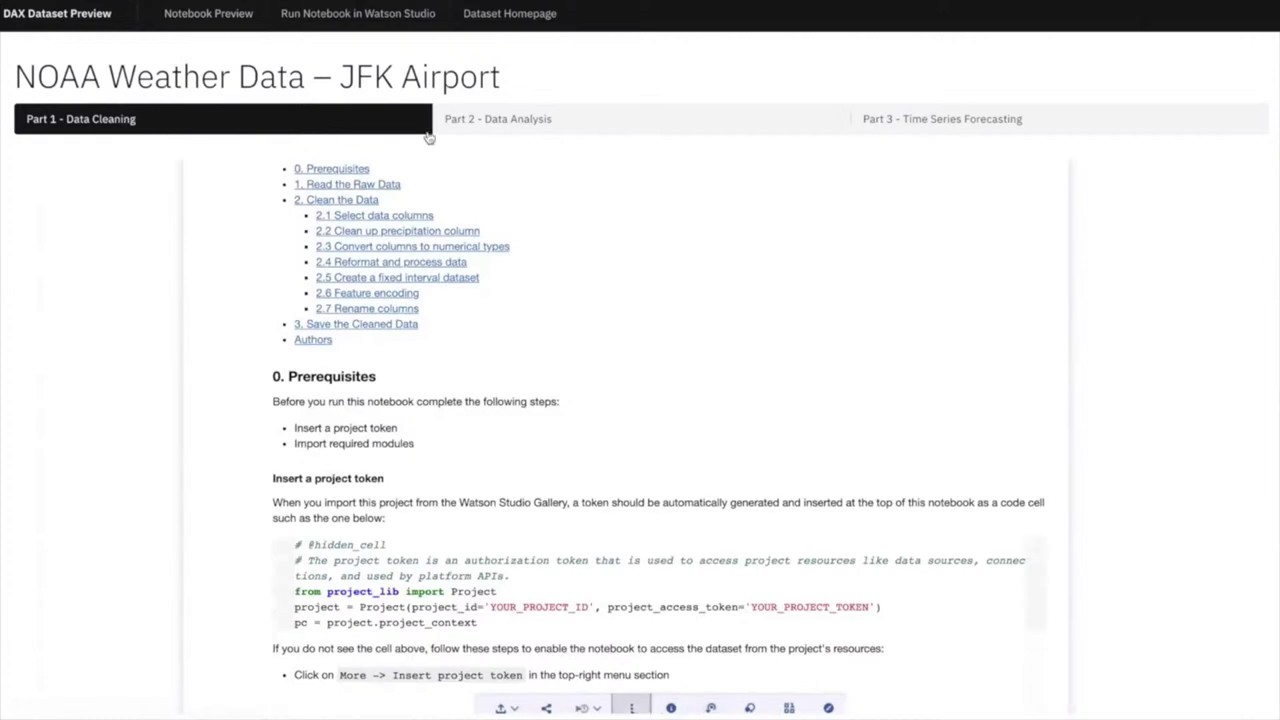
{"action": "left_click", "coordinate": [755, 135]}
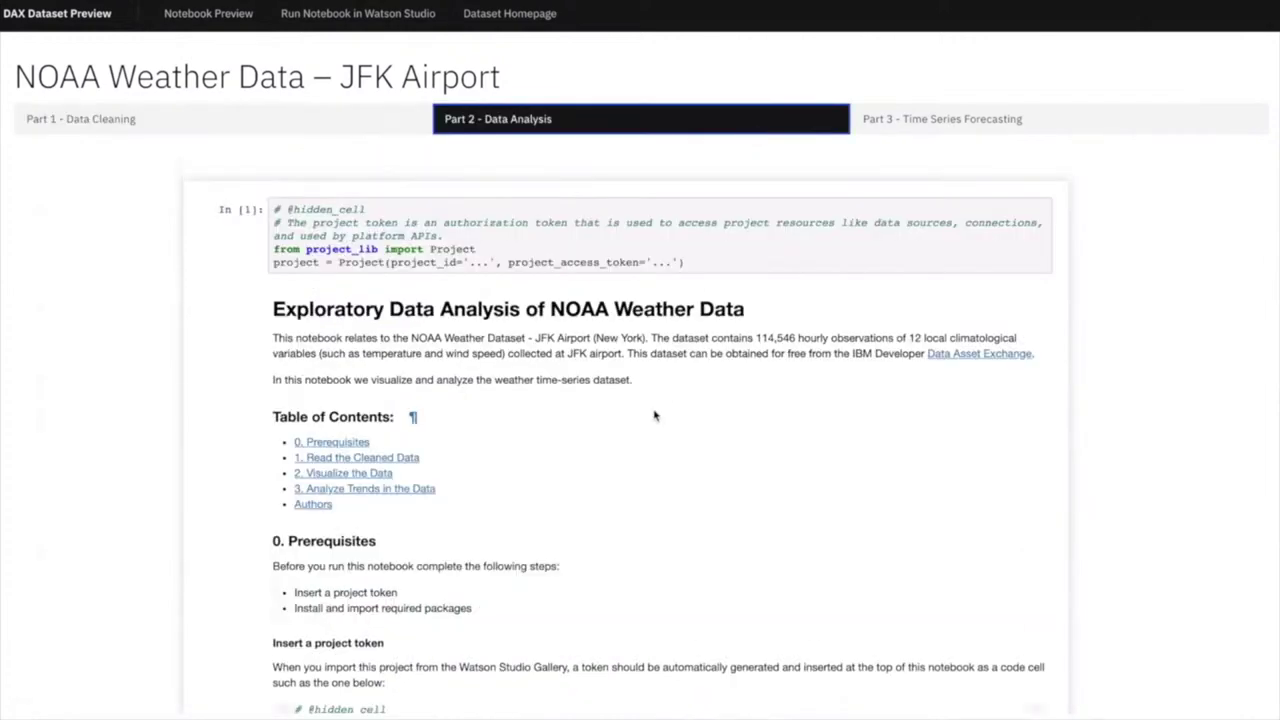
{"action": "left_click", "coordinate": [958, 124]}
{"action": "scroll", "coordinate": [697, 503], "scroll_direction": "down", "scroll_amount": 8}
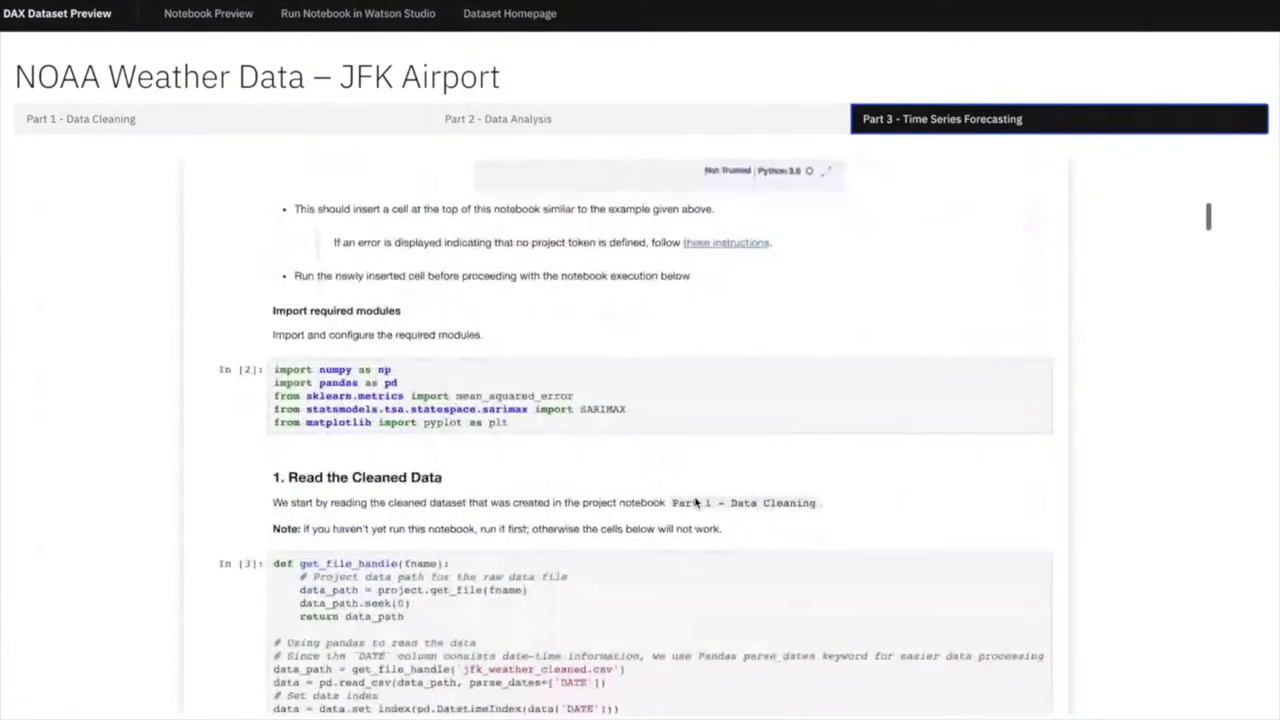
{"action": "scroll", "coordinate": [697, 503], "scroll_direction": "down", "scroll_amount": 6}
{"action": "scroll", "coordinate": [694, 503], "scroll_direction": "up", "scroll_amount": 12}
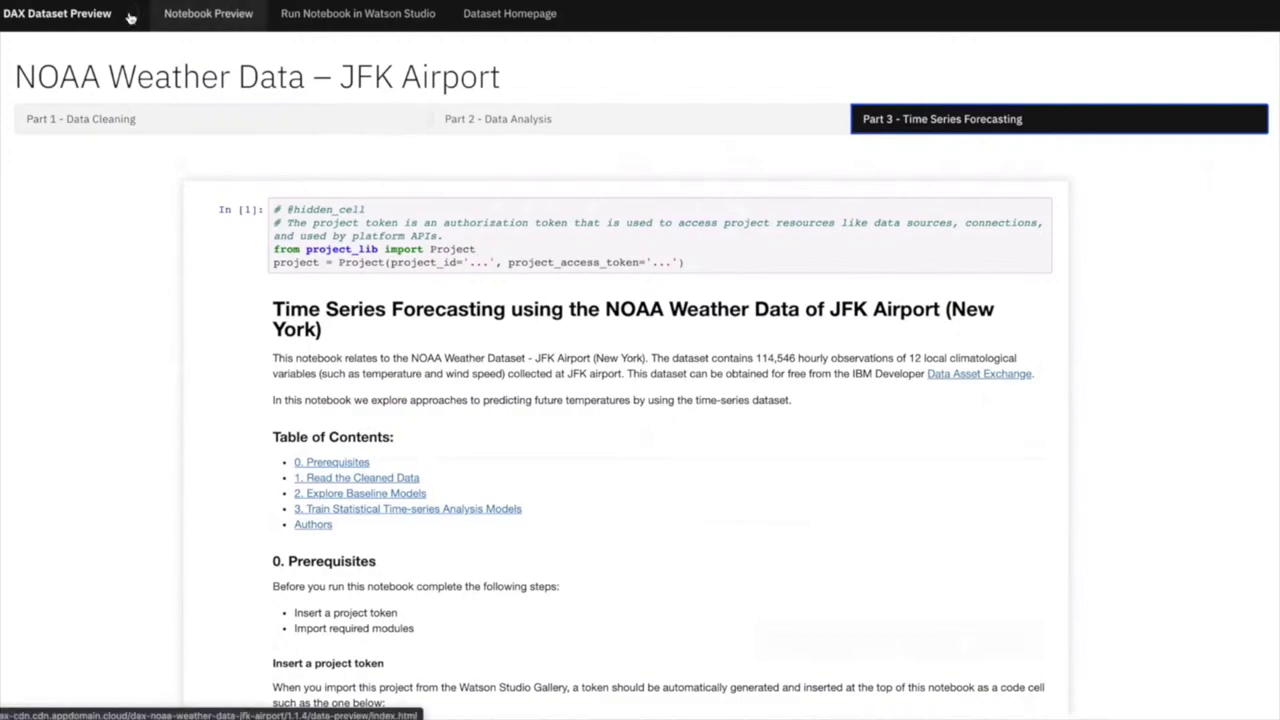
{"action": "key", "text": "alt+Left"}
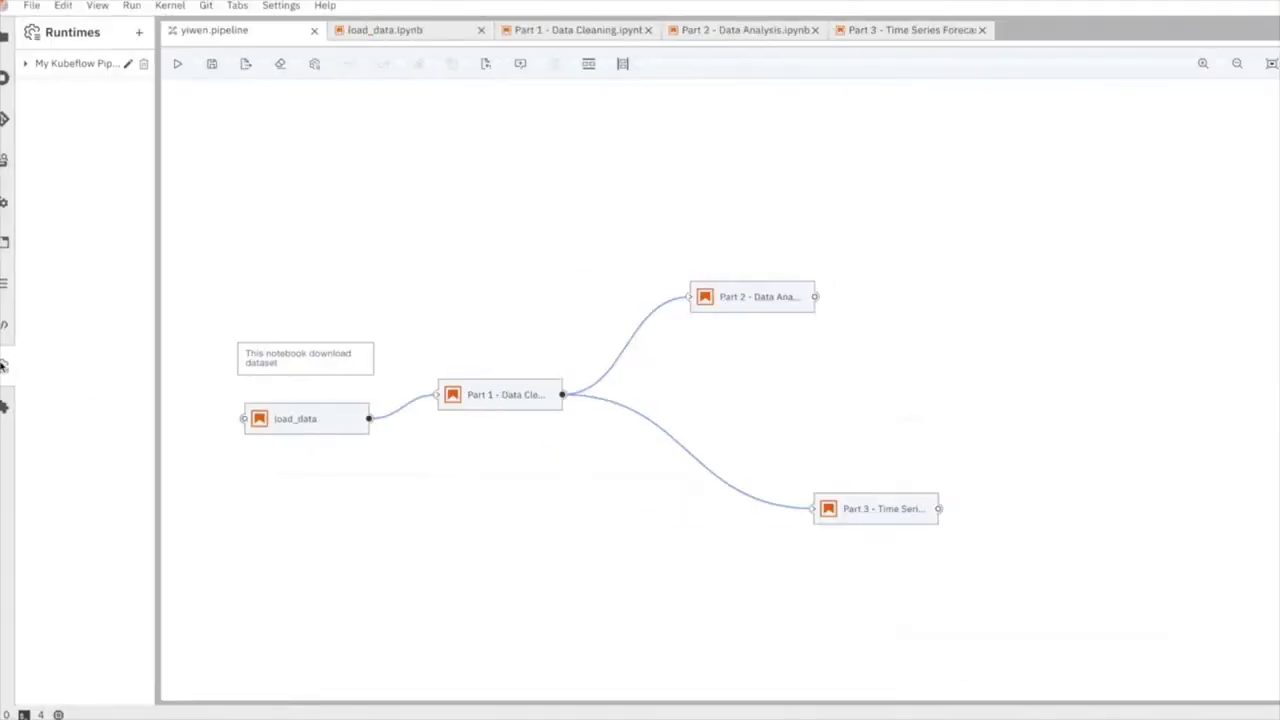
- Open a new Kubeflow Pipelines runtime configuration and examine its name, description, API endpoint and Cloud Object Storage fields
{"action": "left_click", "coordinate": [139, 32]}
{"action": "left_click", "coordinate": [234, 121]}
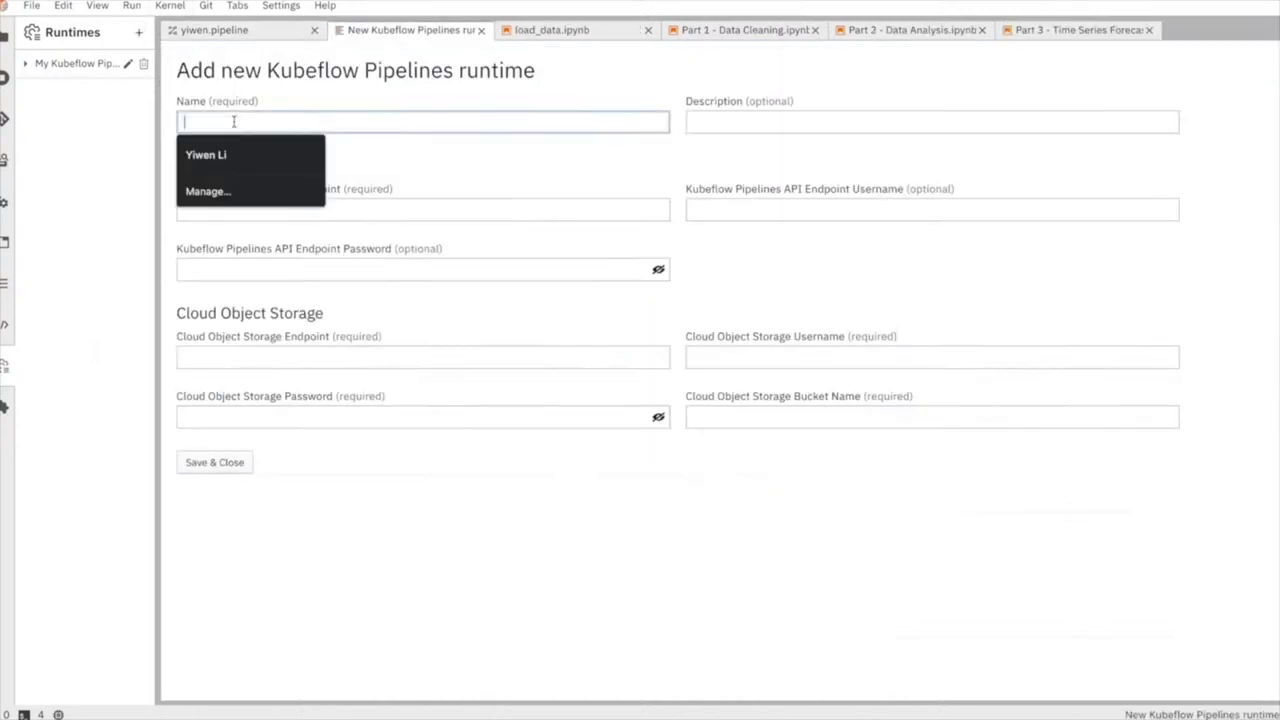
{"action": "left_click", "coordinate": [700, 122]}
{"action": "left_click", "coordinate": [637, 209]}
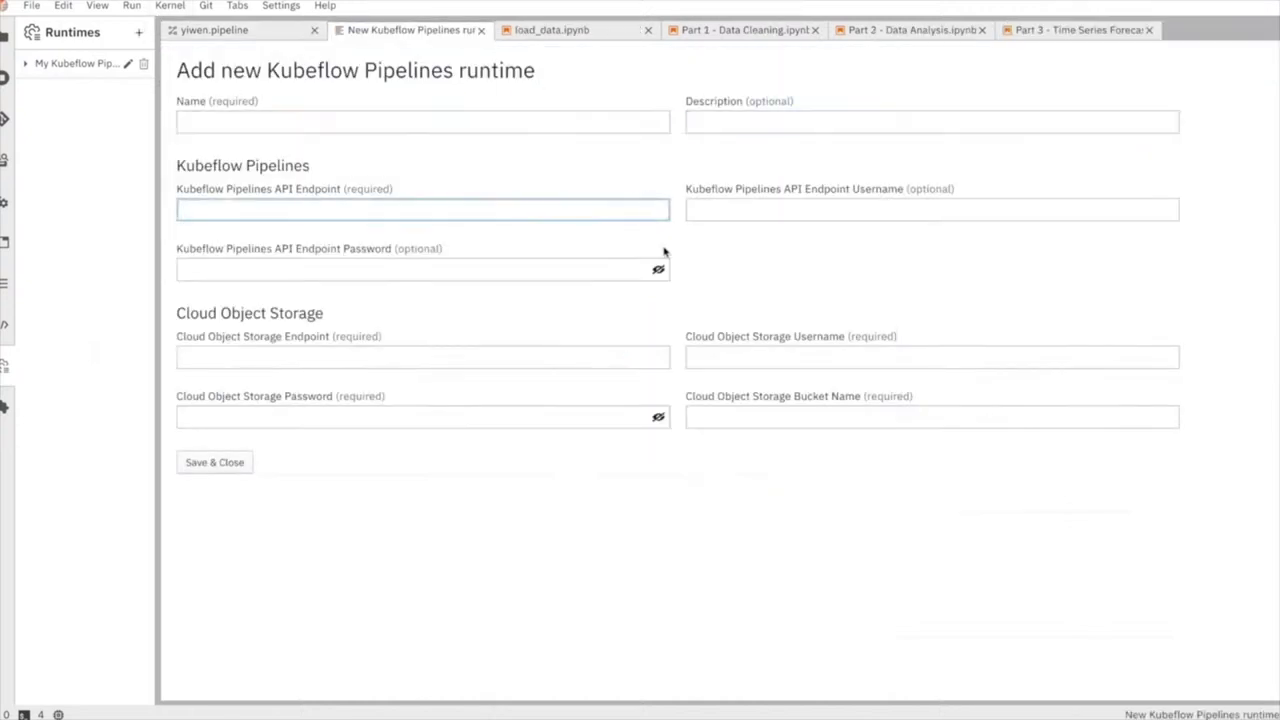
{"action": "left_click", "coordinate": [555, 354]}
{"action": "left_click", "coordinate": [714, 360]}
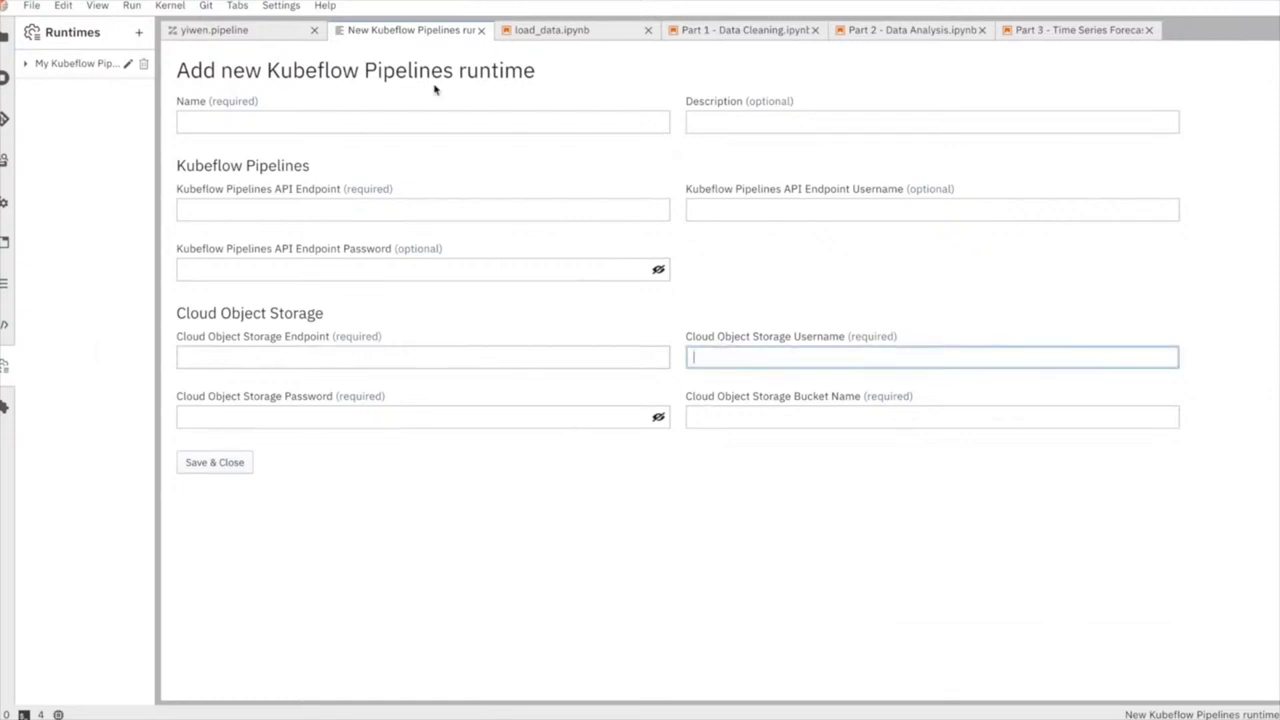
- Submit the weather pipeline to the My Kubeflow Pipeline - yukked1 runtime, naming the run after the pipeline file
{"action": "left_click", "coordinate": [266, 32]}
{"action": "left_click", "coordinate": [209, 68]}
{"action": "left_click", "coordinate": [177, 63]}
{"action": "type", "text": "yiwen"}
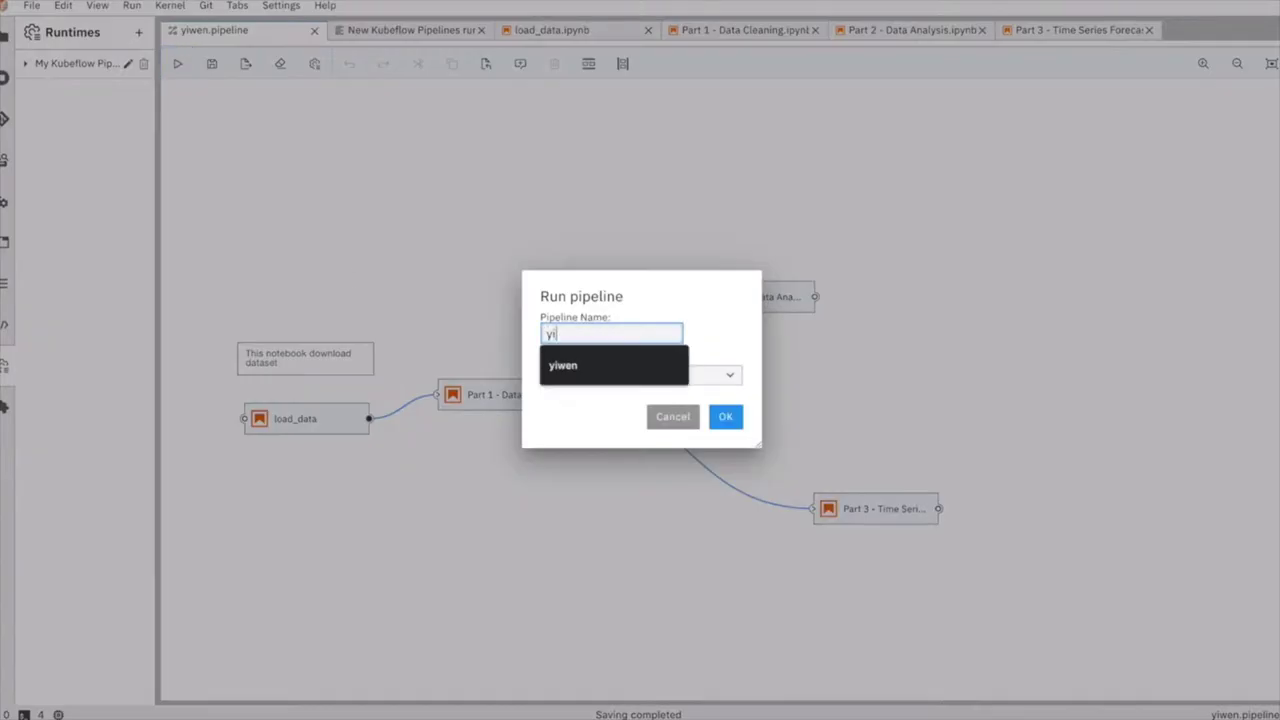
{"action": "left_click", "coordinate": [686, 375]}
{"action": "left_click", "coordinate": [690, 389]}
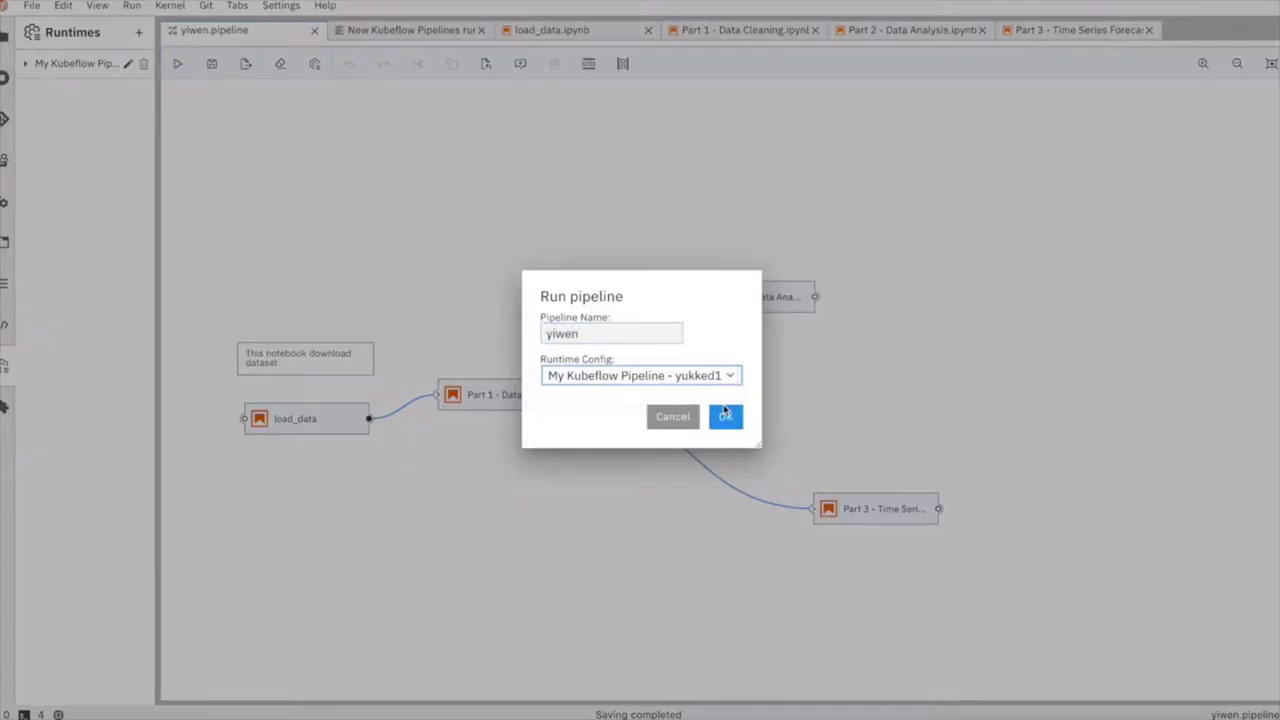
{"action": "left_click", "coordinate": [725, 416]}
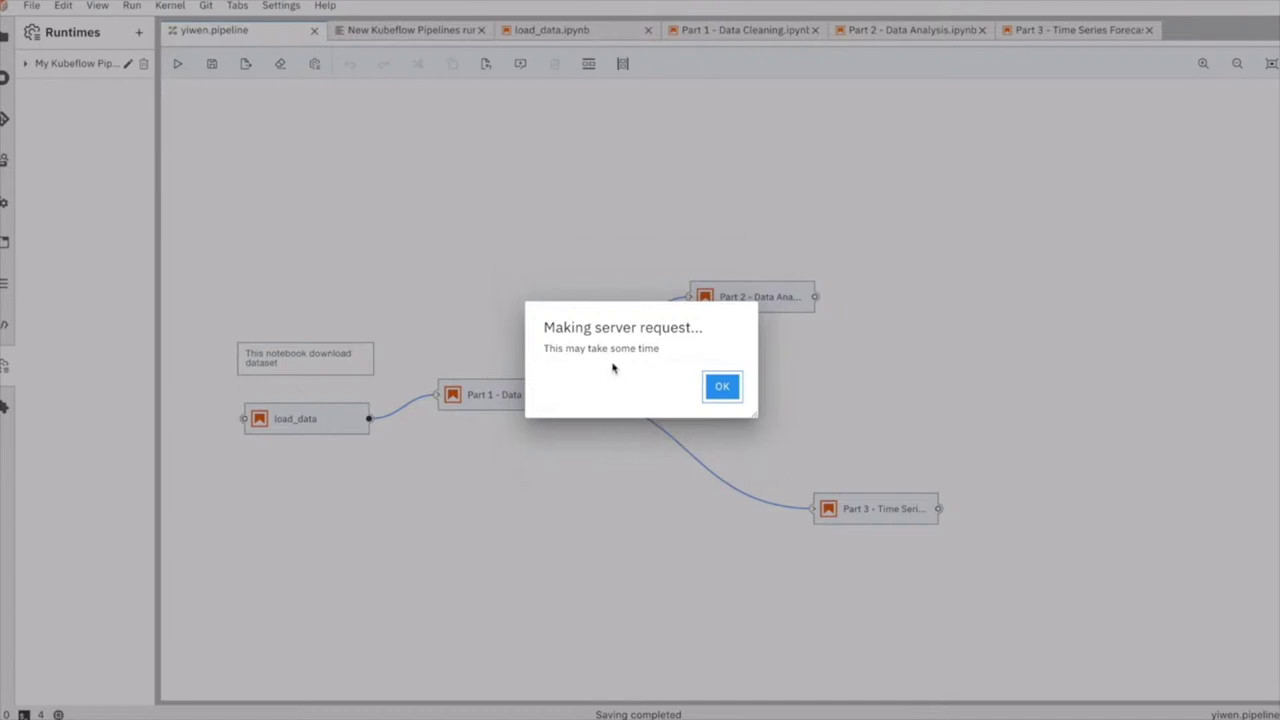
- Open the submitted job's run details and object storage, and inspect the notebook step logs in the Kubeflow run graph
{"action": "left_click", "coordinate": [586, 347]}
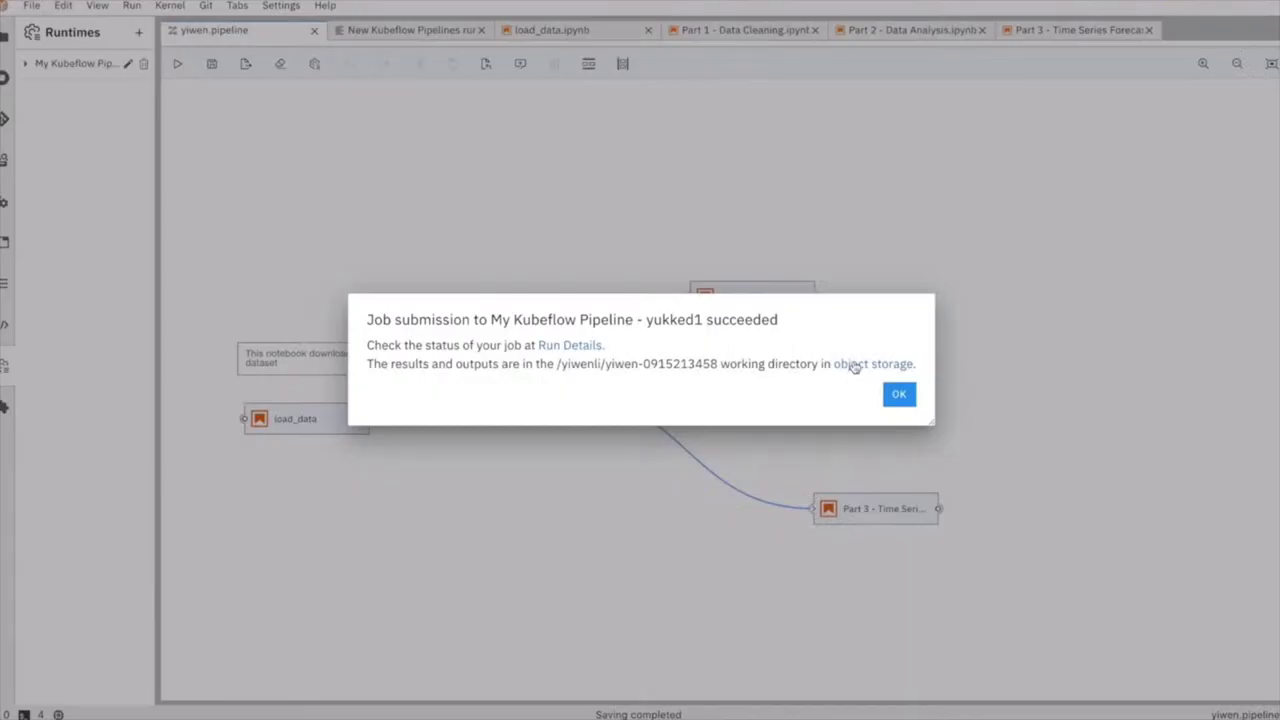
{"action": "left_click", "coordinate": [855, 367]}
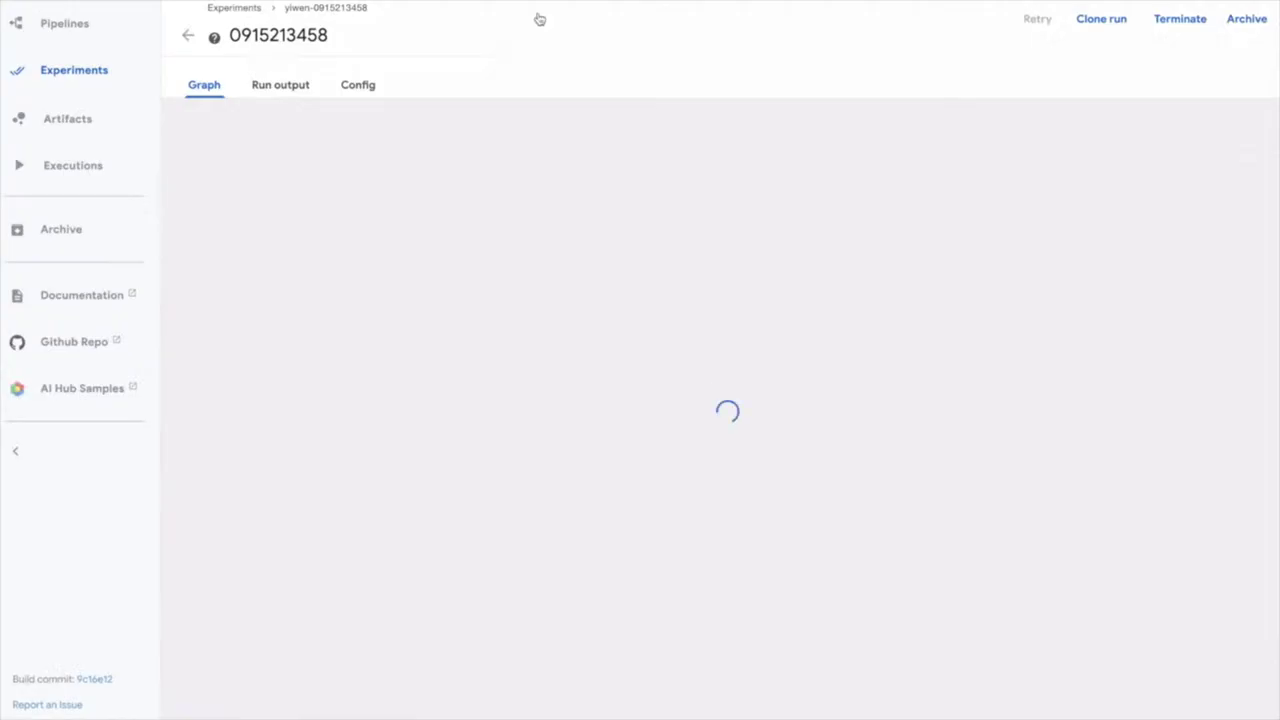
{"action": "left_click", "coordinate": [290, 158]}
{"action": "left_click", "coordinate": [971, 153]}
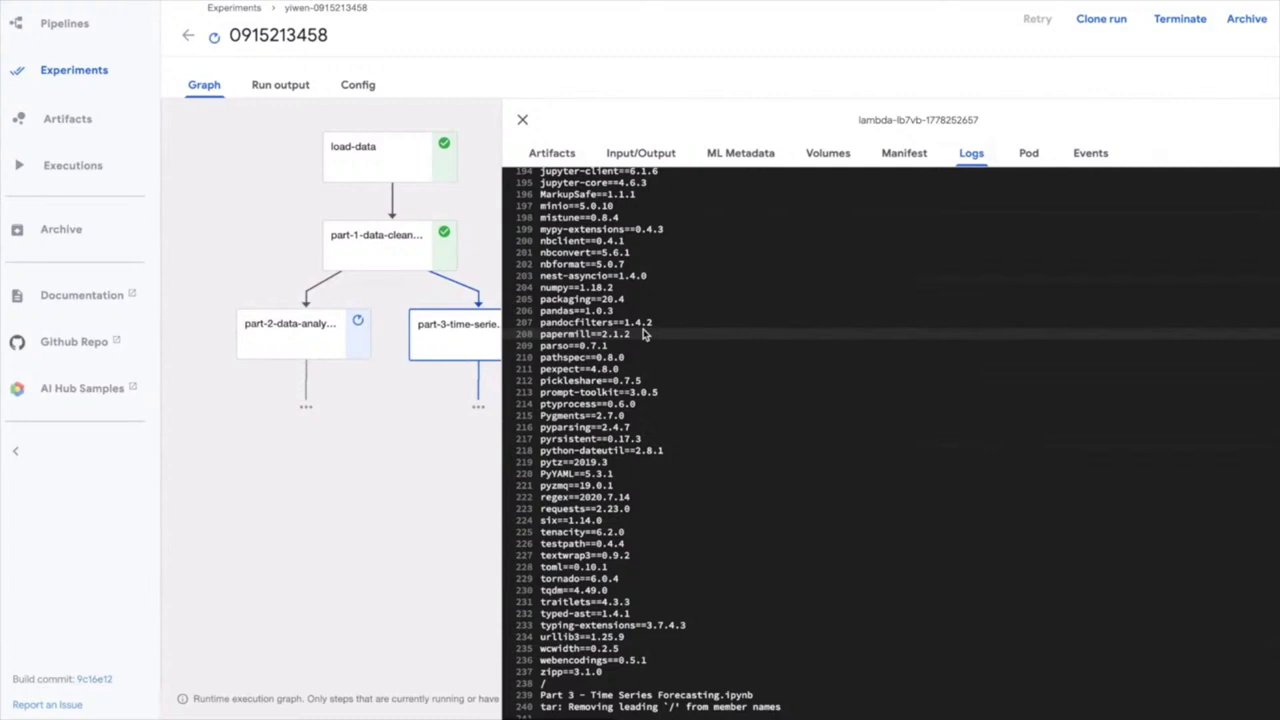
{"action": "left_click", "coordinate": [522, 120]}
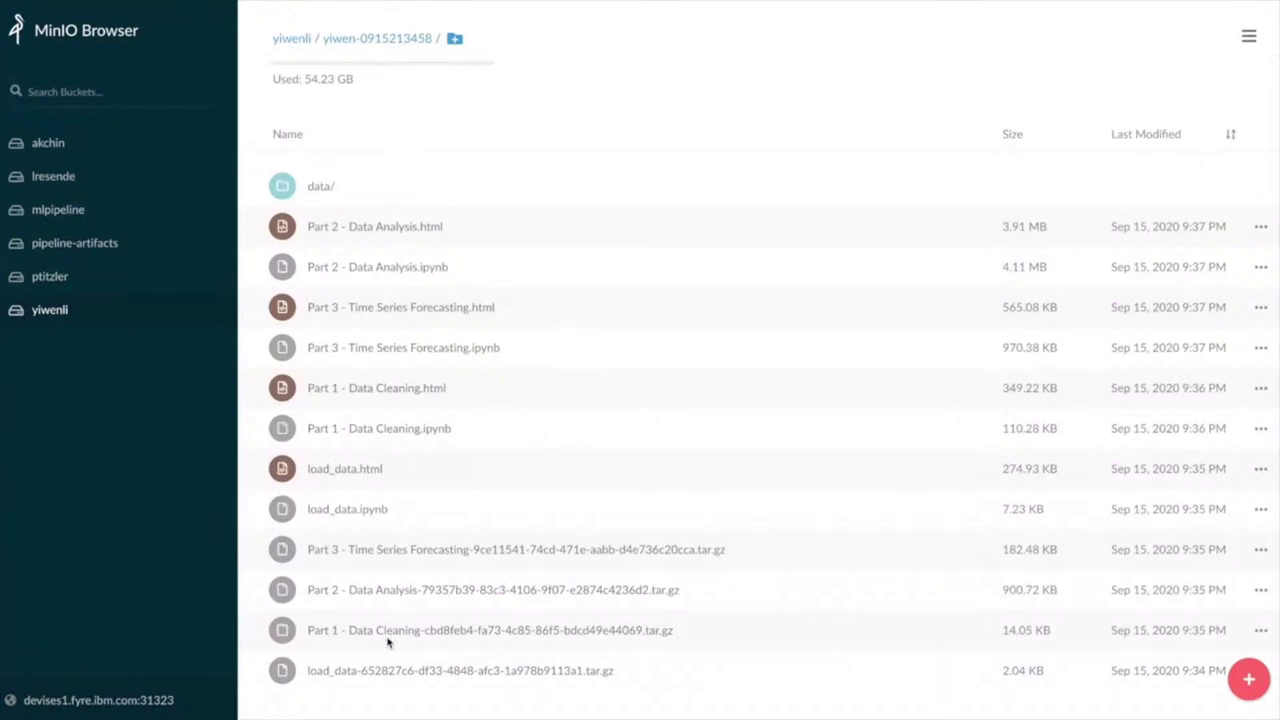
- Examine the files in the run's data/noaa-weather-data-jfk-airport folder in MinIO, and return to the run's working directory
{"action": "left_click", "coordinate": [317, 188]}
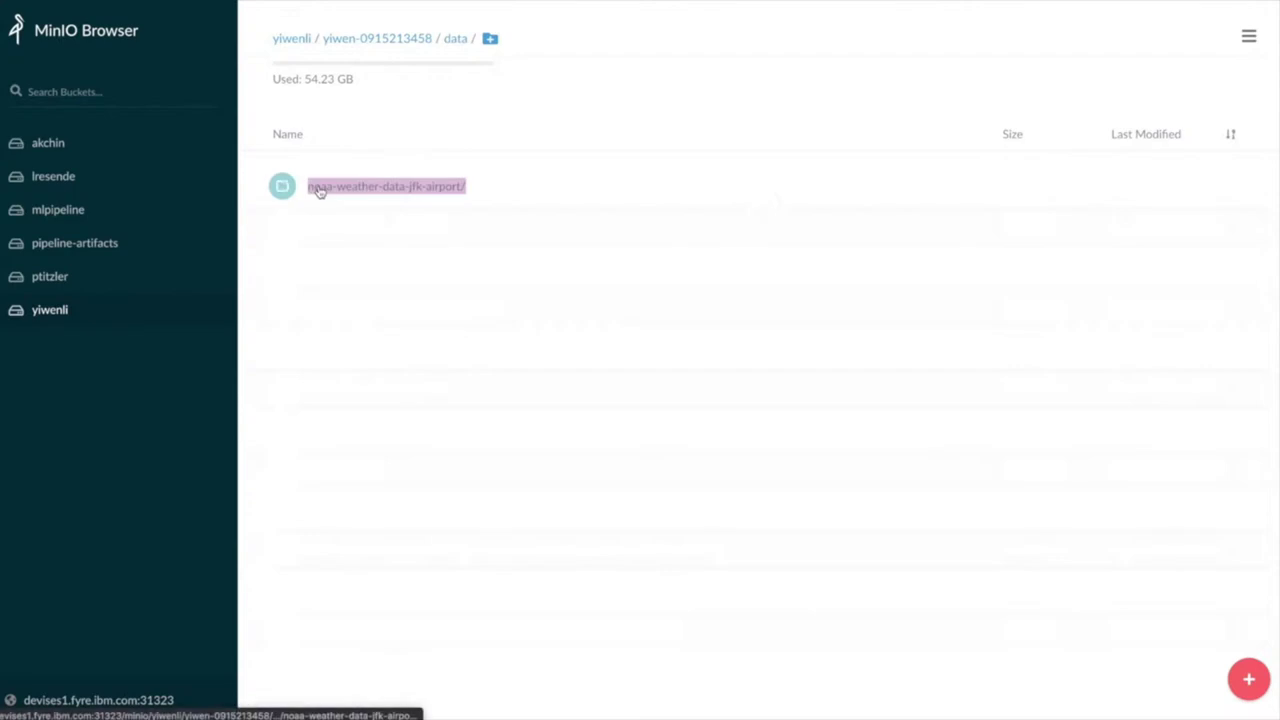
{"action": "left_click", "coordinate": [440, 198]}
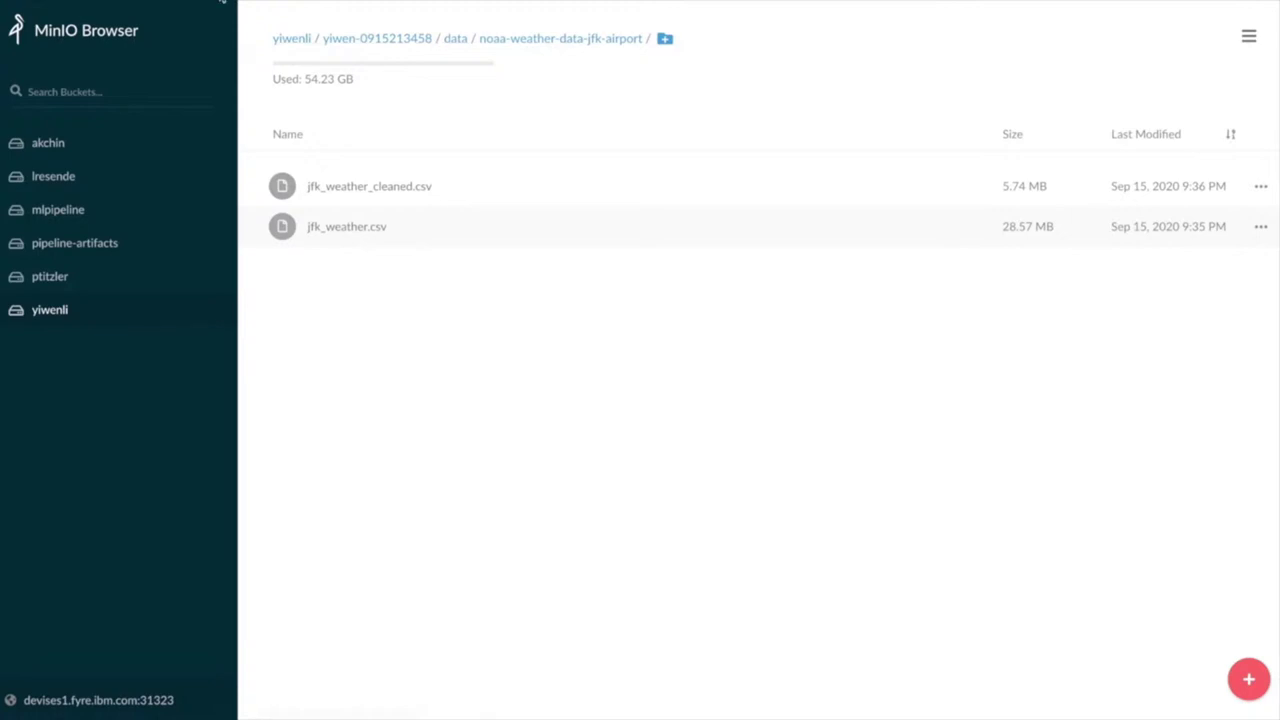
{"action": "left_click", "coordinate": [426, 40]}
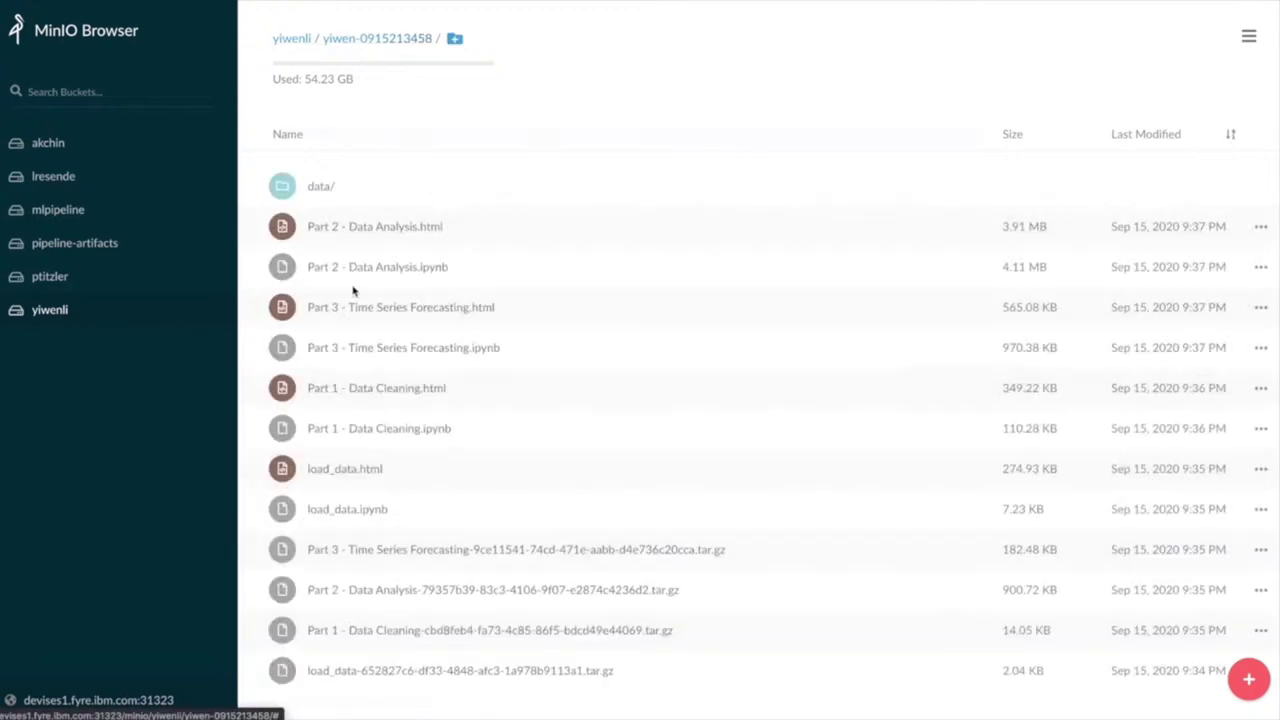
- Download Part 3 - Time Series Forecasting.html from object storage, open it and review the executed notebook
{"action": "left_click", "coordinate": [282, 308]}
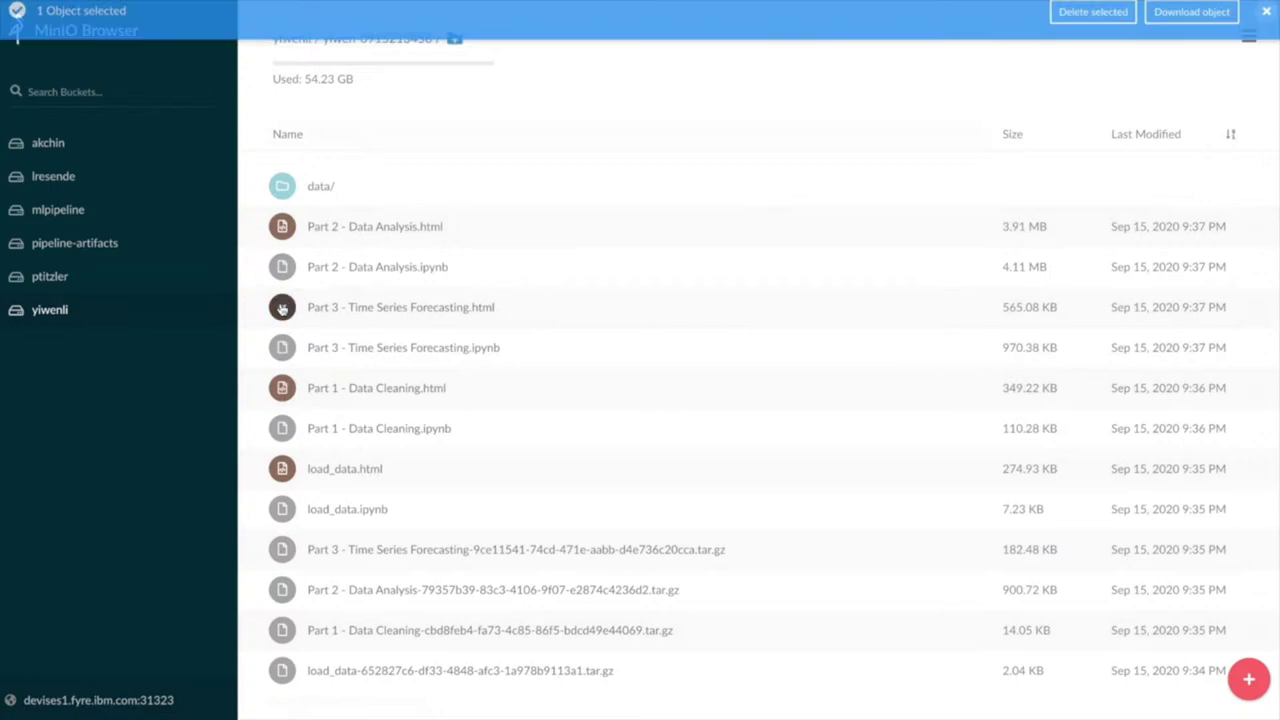
{"action": "left_click", "coordinate": [1162, 25]}
{"action": "left_click", "coordinate": [133, 706]}
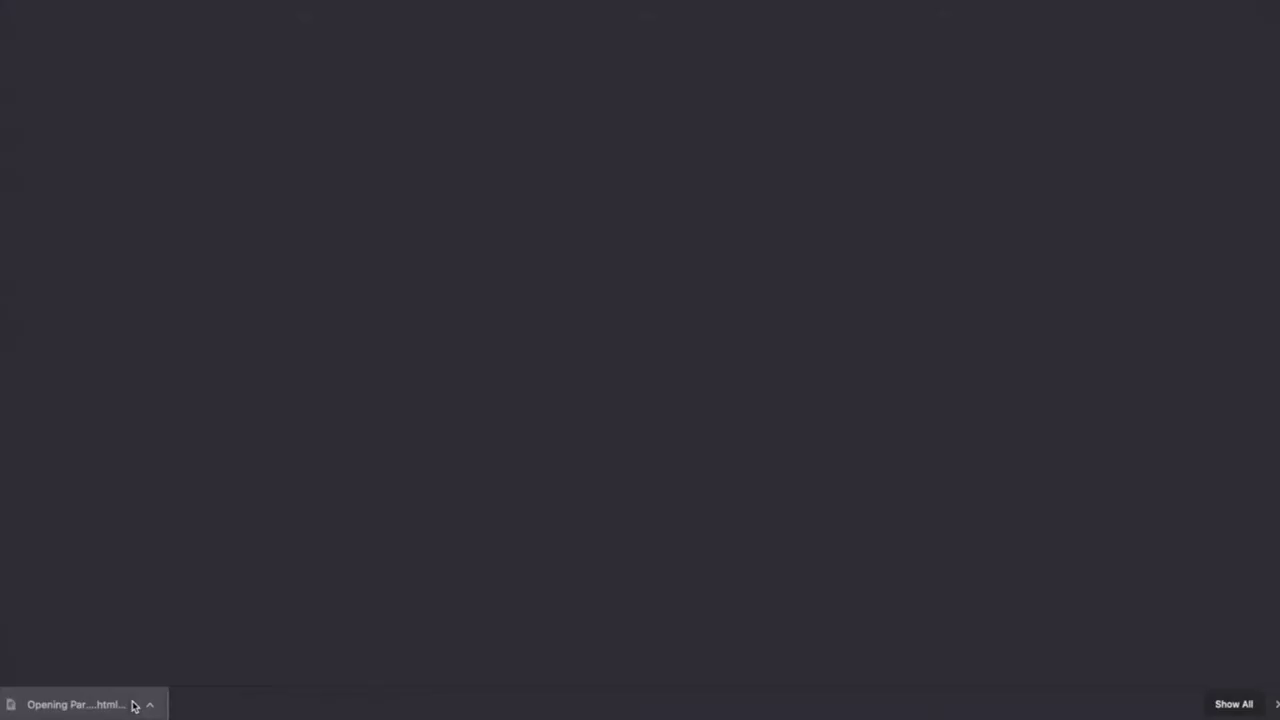
{"action": "scroll", "coordinate": [274, 548], "scroll_direction": "down", "scroll_amount": 5}
{"action": "scroll", "coordinate": [274, 545], "scroll_direction": "down", "scroll_amount": 20}
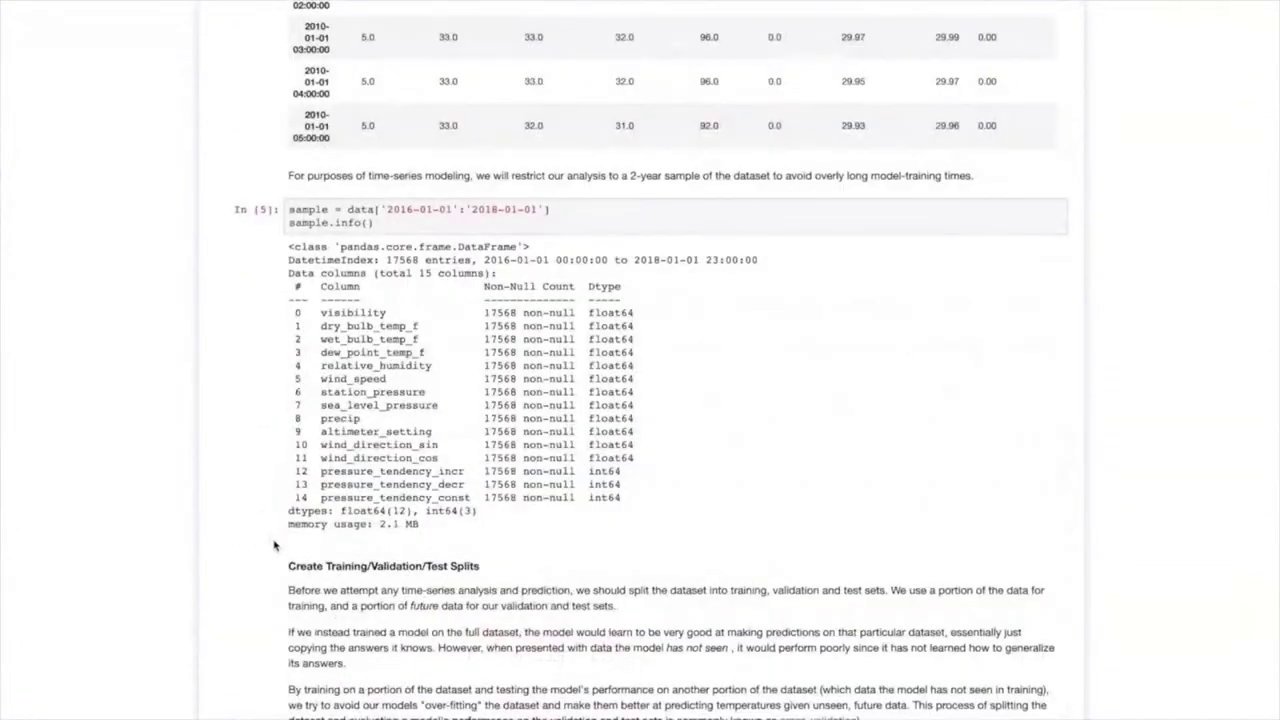
{"action": "scroll", "coordinate": [274, 545], "scroll_direction": "up", "scroll_amount": 10}
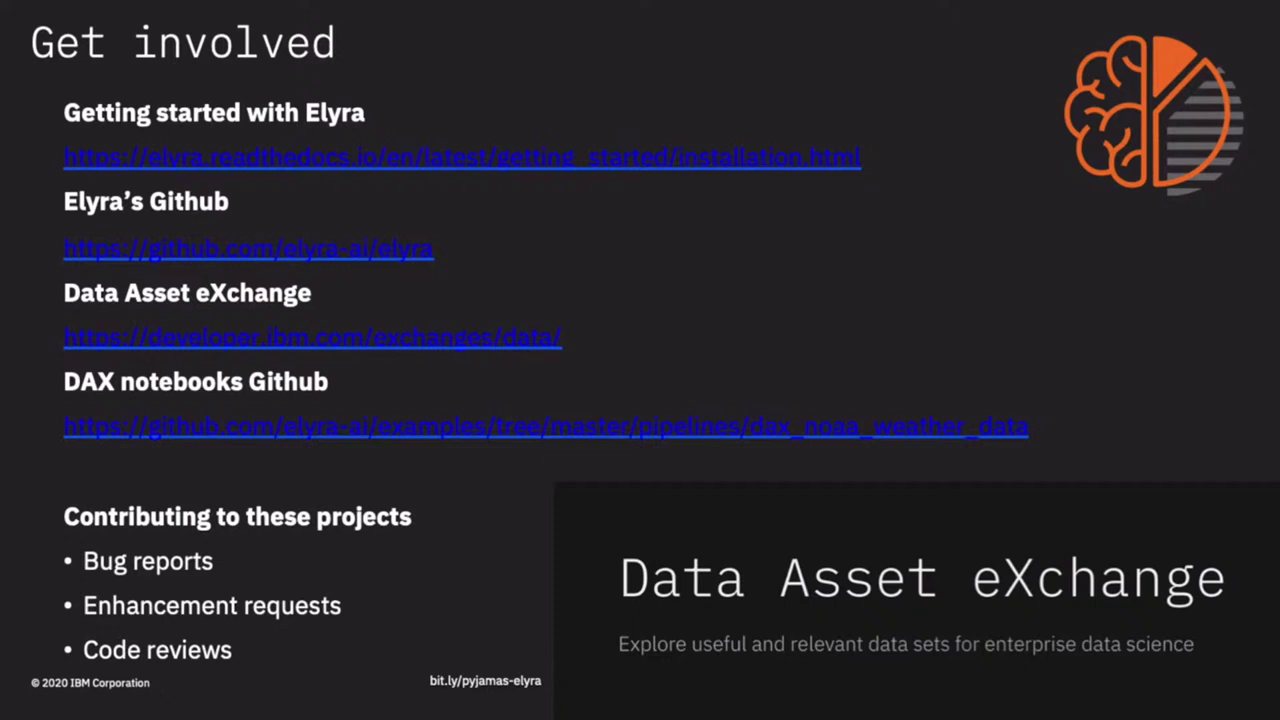
{"action": "key", "text": "Right"}
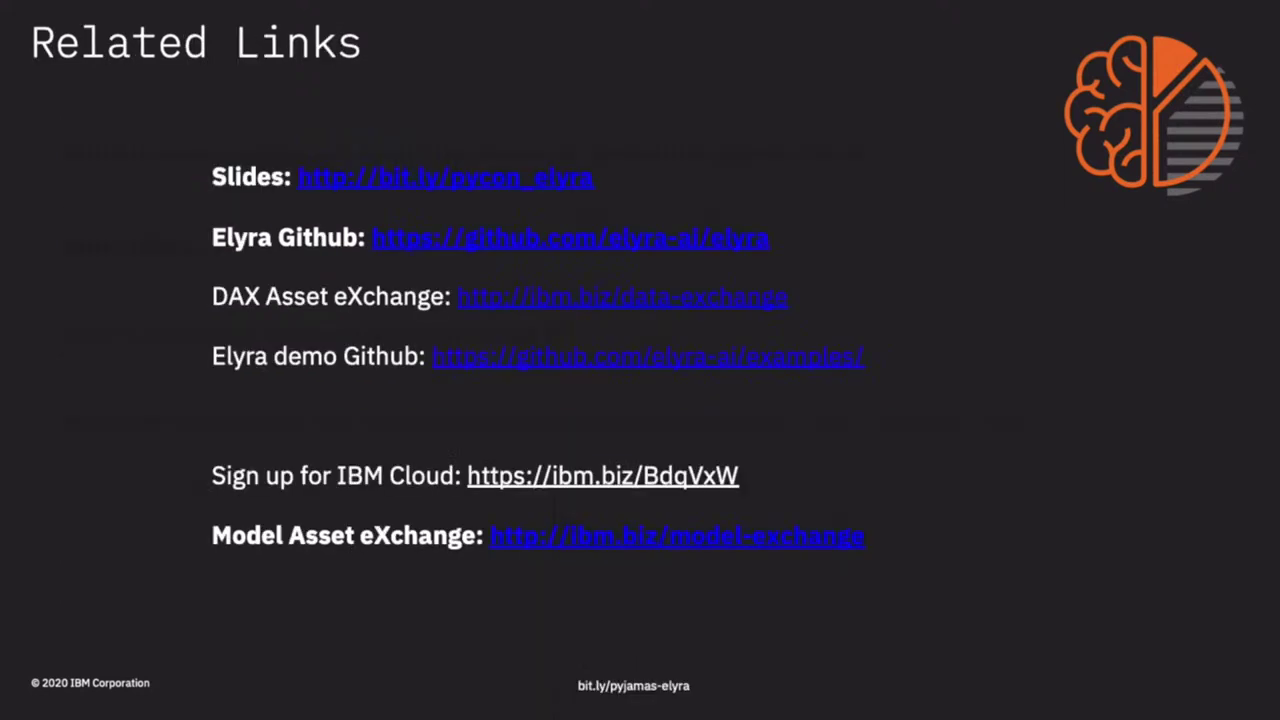